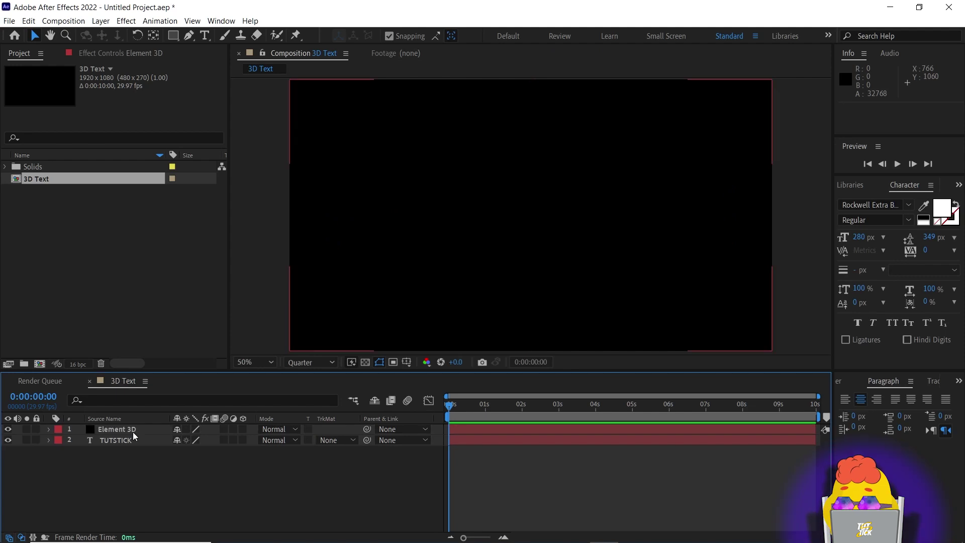
Apply the Element effect to the Element 3D layer.
left_click(127, 21)
mouse_move(241, 362)
left_click(305, 364)
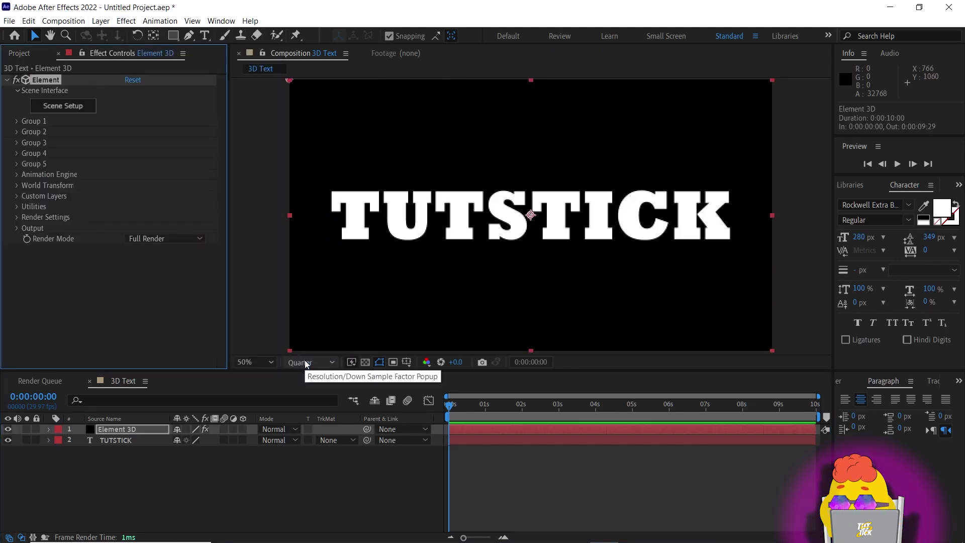
Assign the TUTSTICK text layer as Path Layer 1 in the Element effect's custom text and masks.
left_click(17, 196)
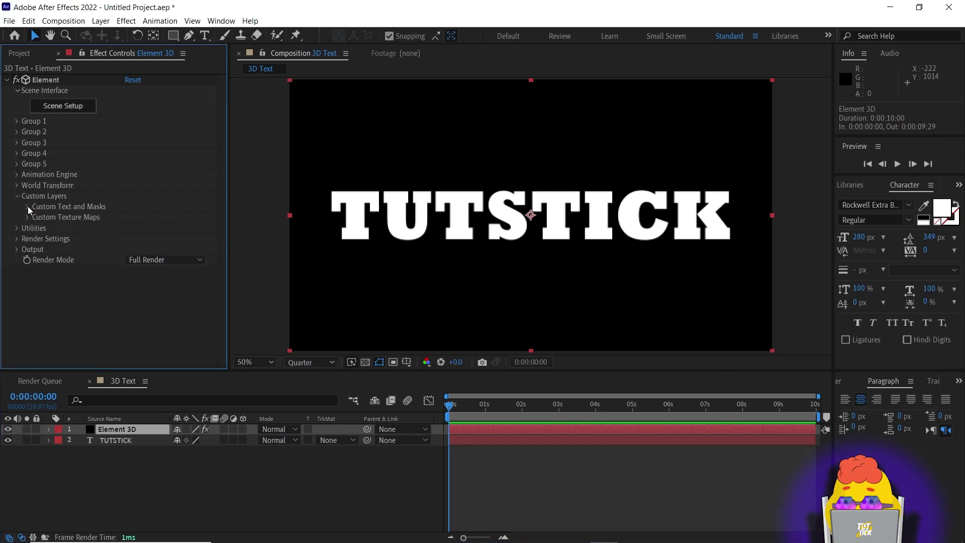
left_click(28, 206)
left_click(147, 214)
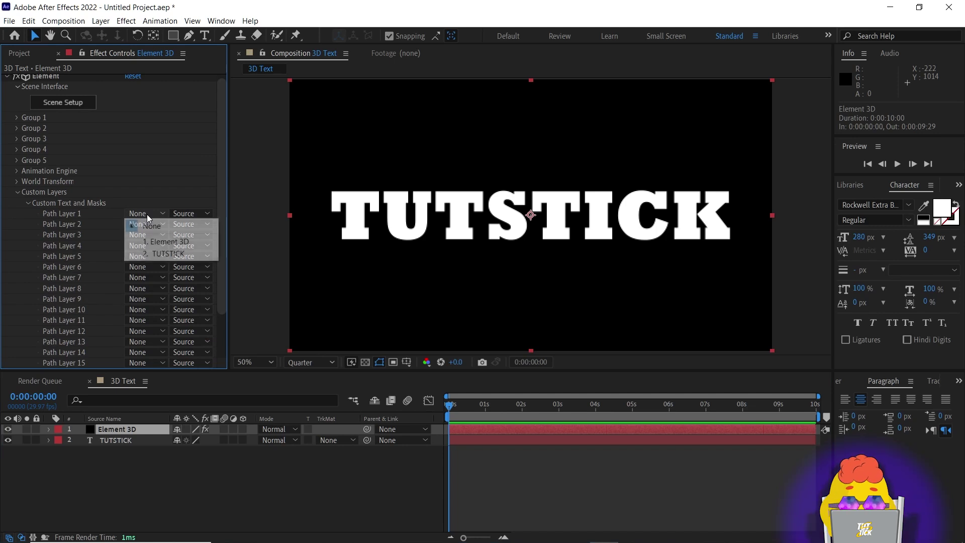
left_click(171, 254)
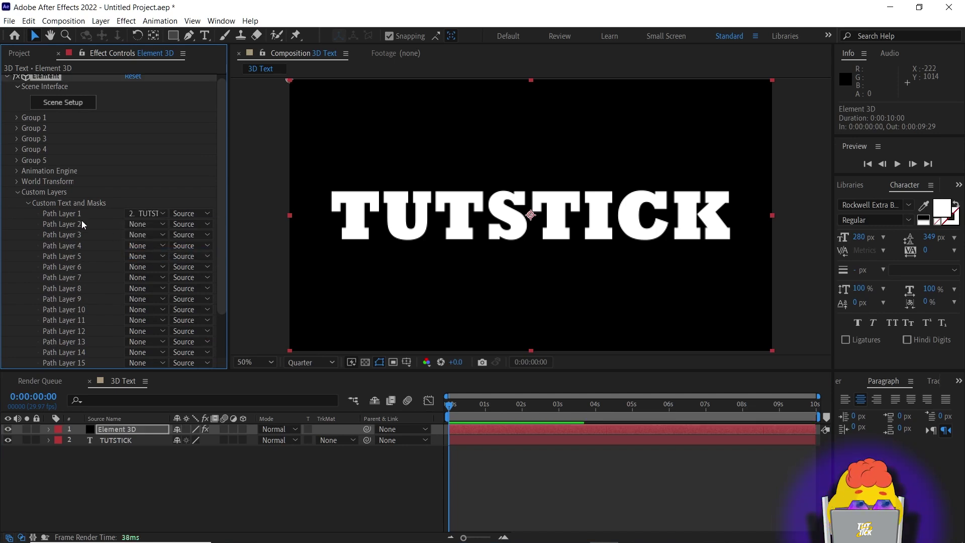
left_click(29, 202)
left_click(18, 196)
Extrude the text path into a 3D model in Element's Scene Setup and view it at an angle.
left_click(70, 107)
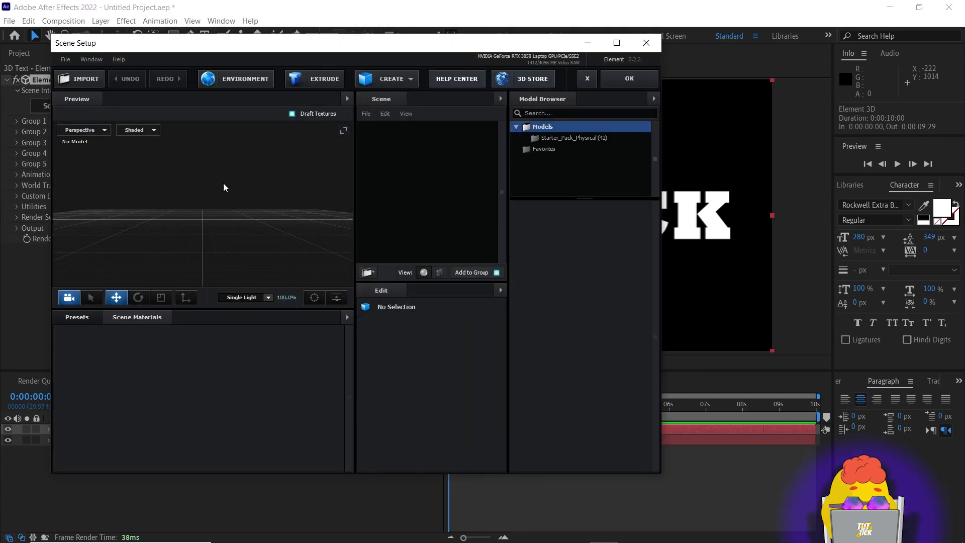
left_click(307, 80)
left_click_drag(245, 180, 205, 227)
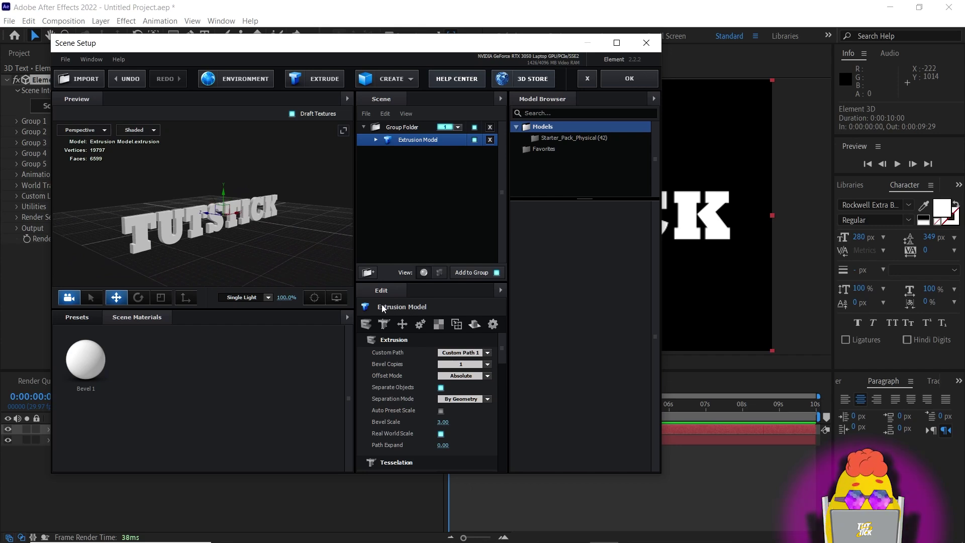
Set the extrusion model's Bevel Scale to 8.
left_click_drag(442, 422, 553, 423)
left_click(444, 422)
type("8")
key("Return")
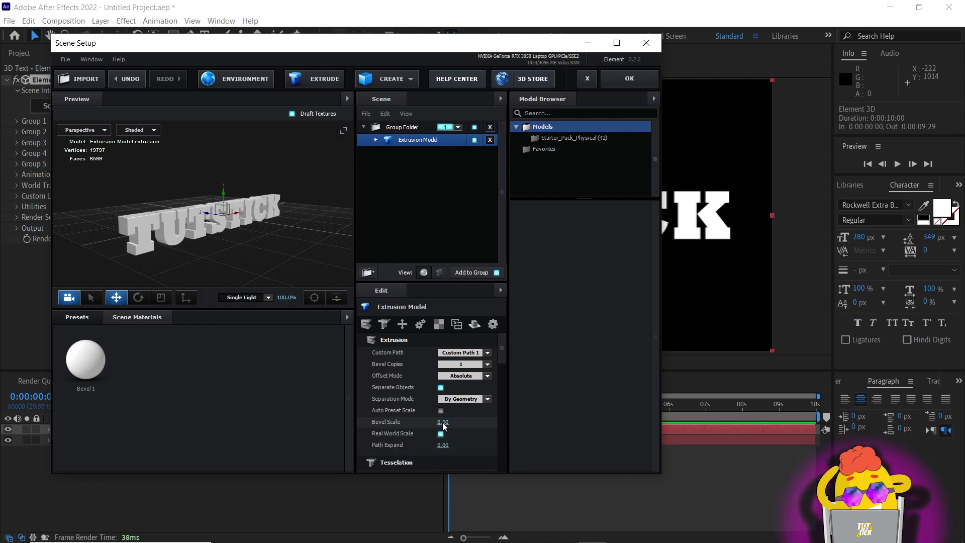
left_click_drag(267, 284, 224, 241)
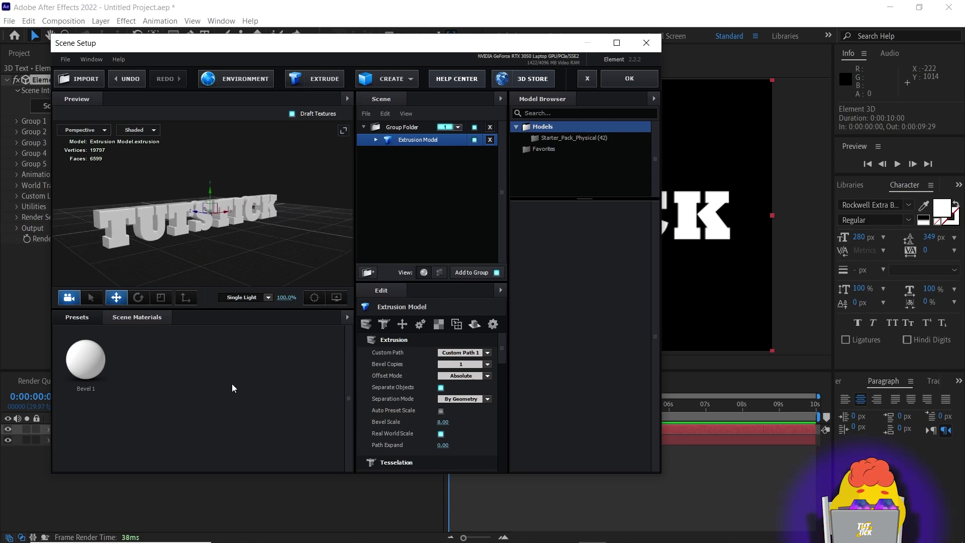
Apply the Aged Iron metal material preset to the extruded text and accept the scene setup.
left_click(81, 320)
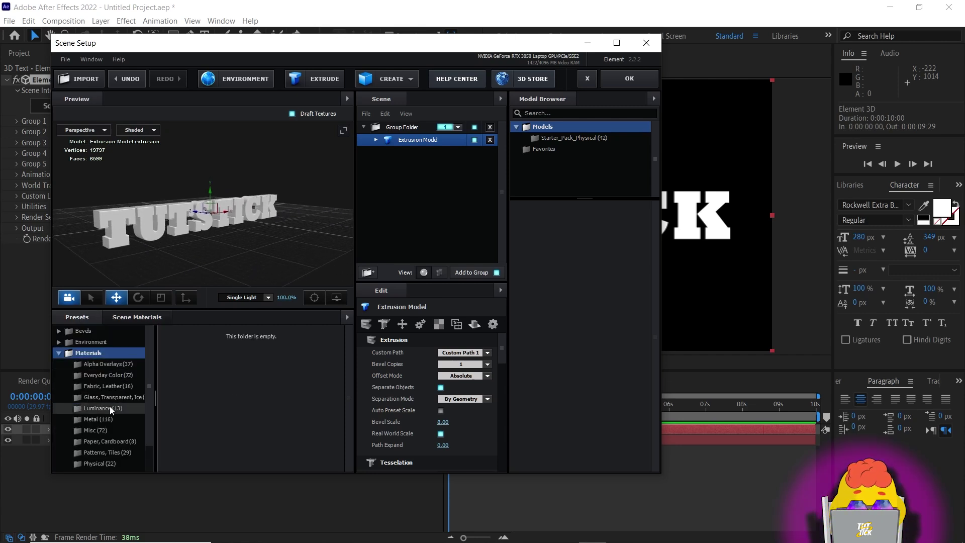
left_click(116, 421)
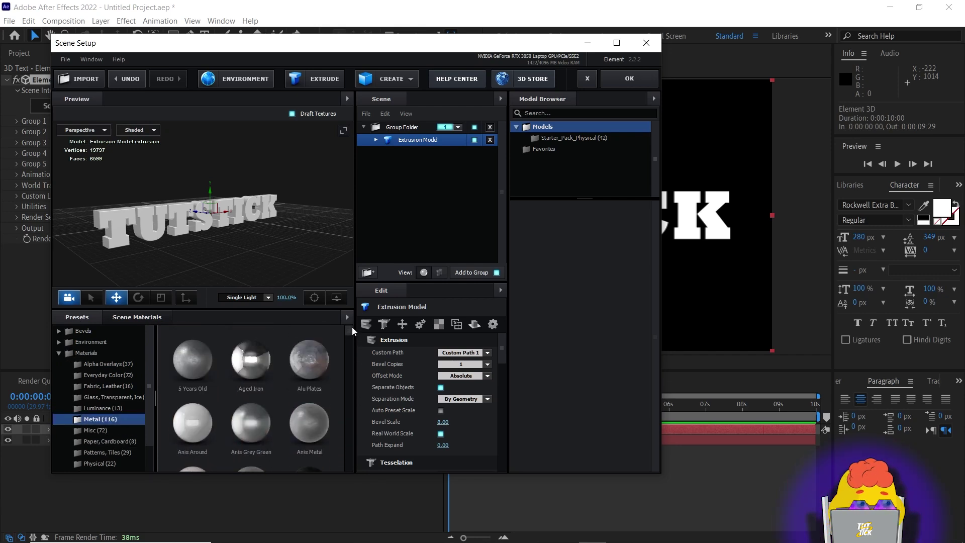
left_click(258, 363)
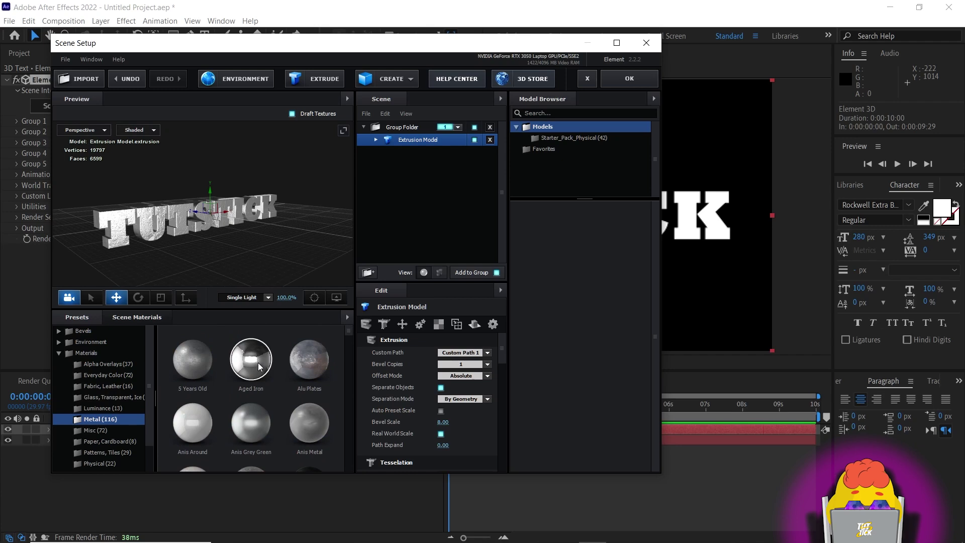
mouse_move(215, 258)
left_mouse_down()
mouse_move(212, 244)
mouse_move(218, 258)
mouse_move(225, 249)
mouse_move(212, 250)
left_mouse_up()
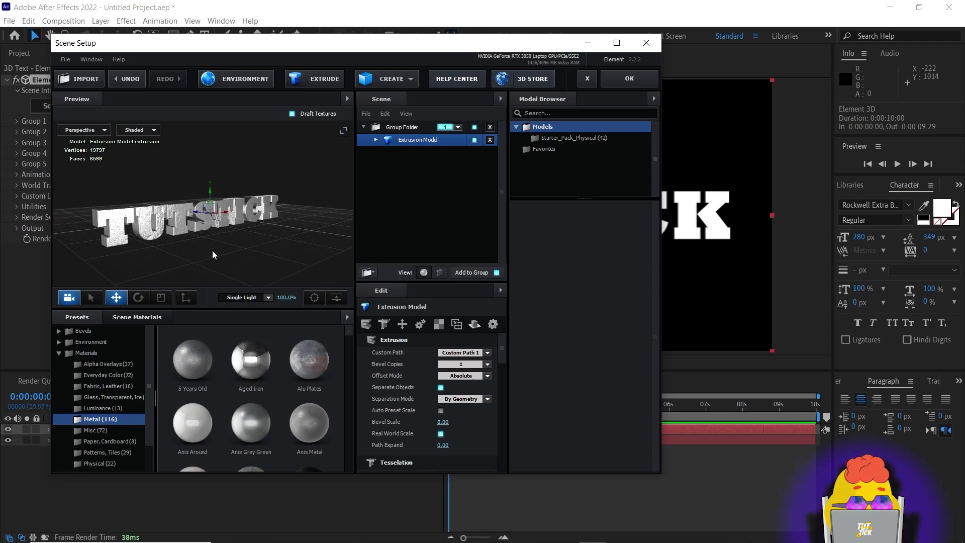
left_click(628, 82)
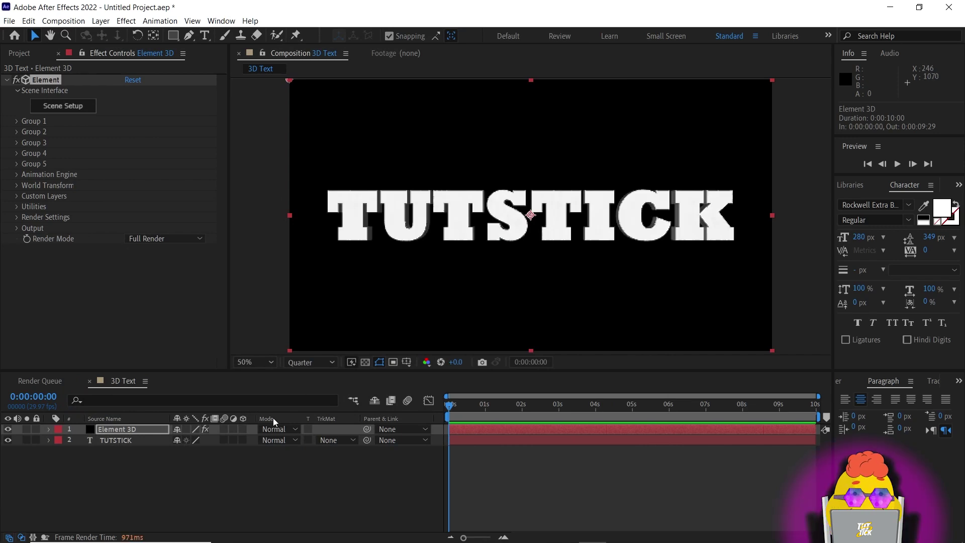
Hide the TUTSTICK text layer and show the Particle Replicator settings of Group 1 on the Element 3D layer.
left_click(115, 439)
left_click(8, 439)
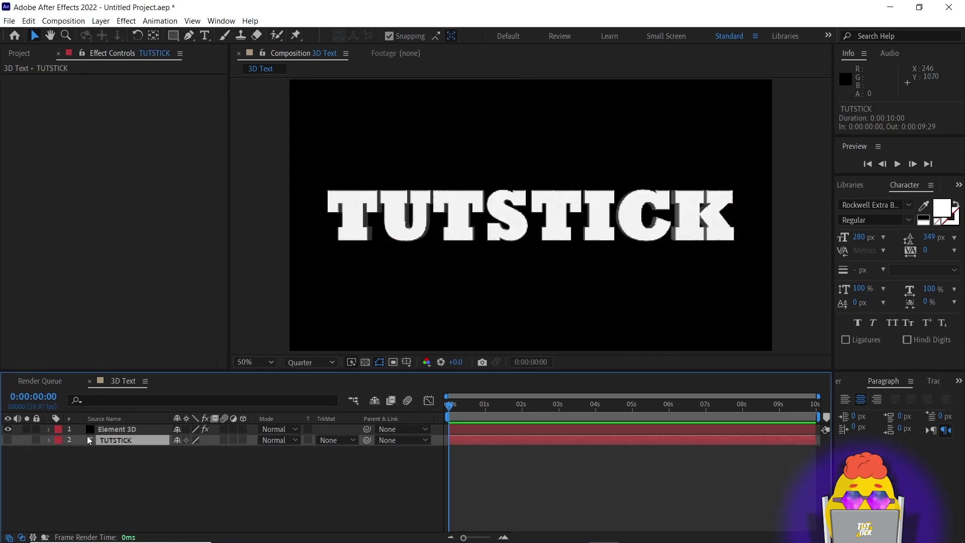
left_click(142, 429)
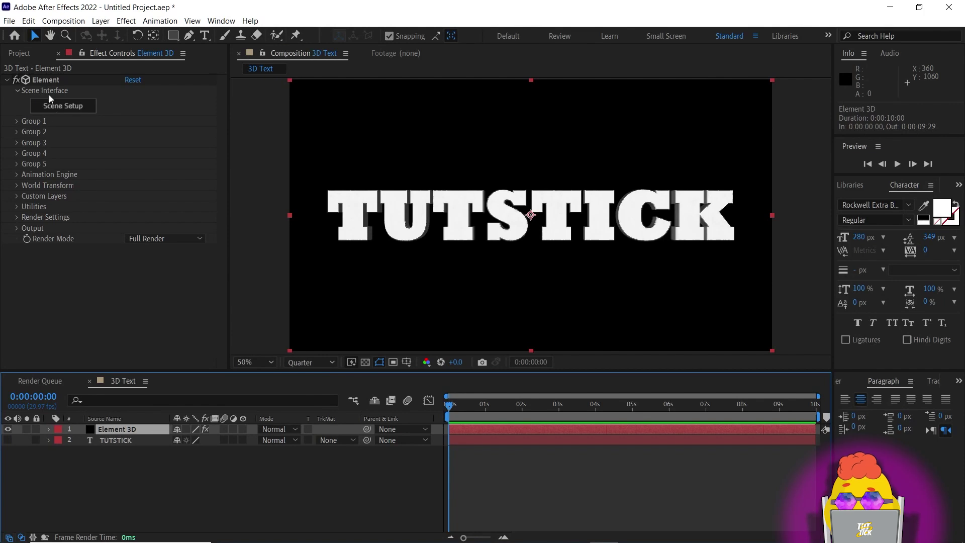
left_click(17, 121)
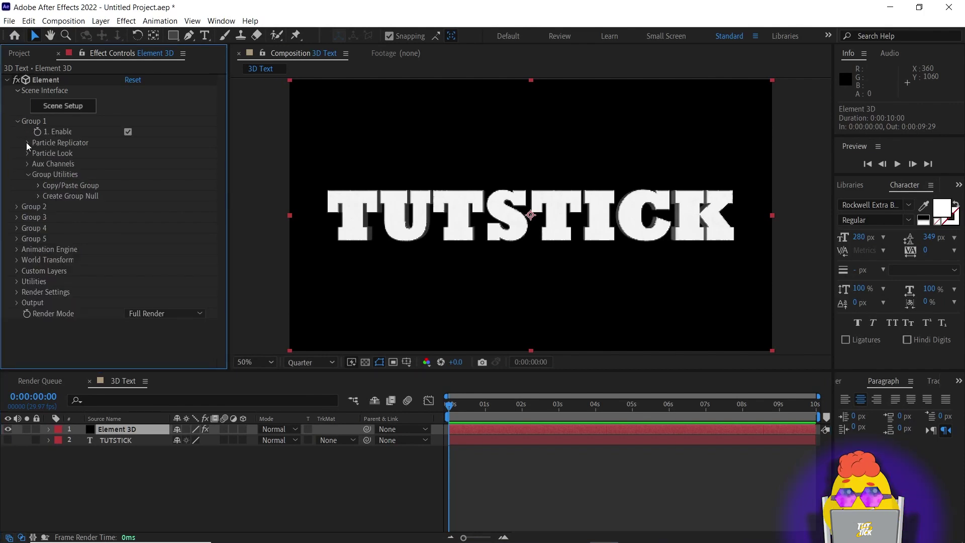
left_click(27, 142)
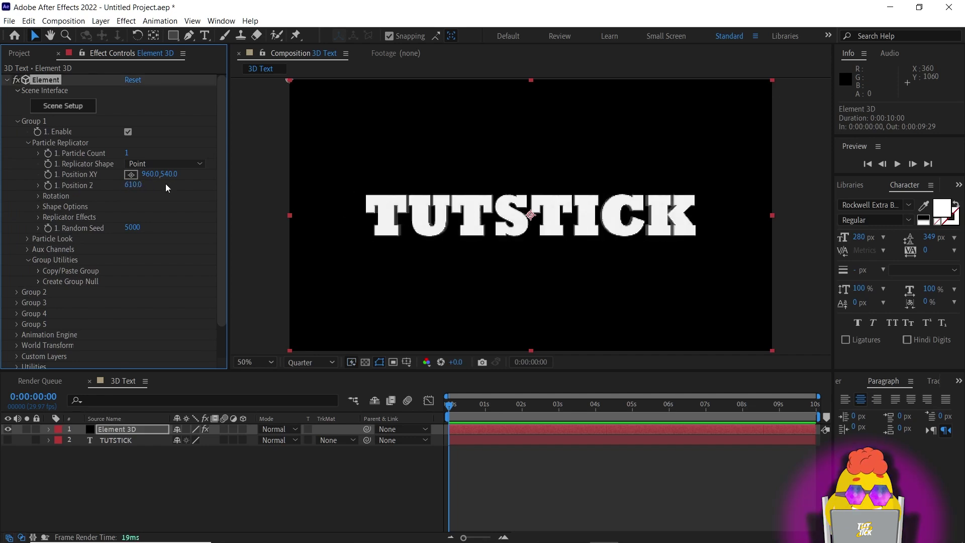
Try shifting the Group 1 XY position and restore its X value to 960.
left_click_drag(150, 174, 184, 173)
left_click(151, 174)
type("960")
key("Return")
Set the X Rotation of Group 1 to -20° in the Particle Replicator.
left_click(38, 196)
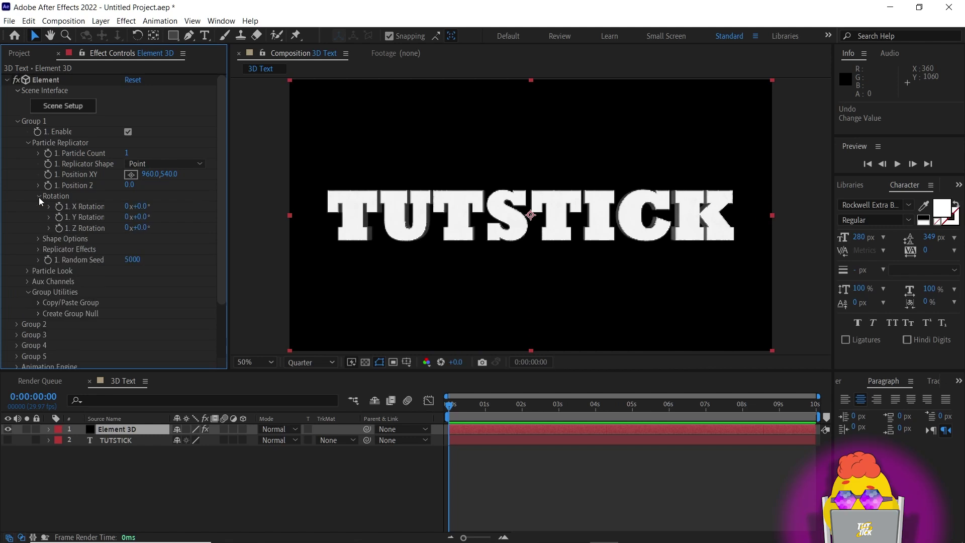
left_click(142, 206)
type("-20")
key("Return")
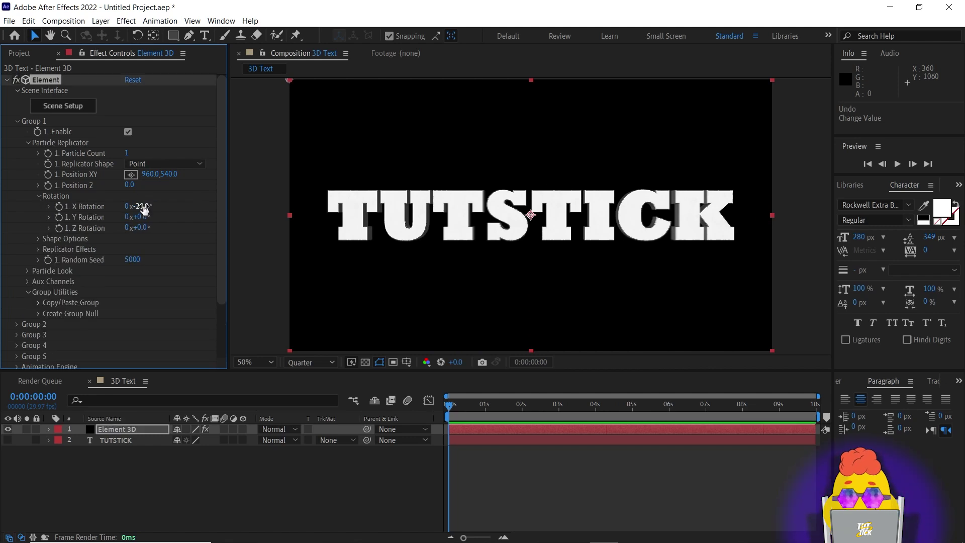
left_click(17, 121)
Enable the Animation Engine, start keyframing its Animation value at 0 seconds, and reveal the keyframe in the timeline.
left_click(16, 174)
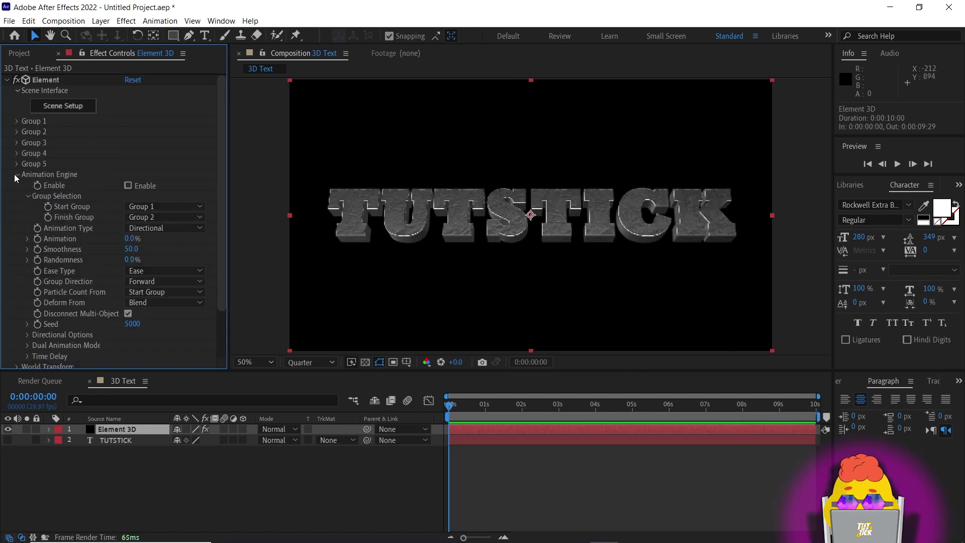
left_click(129, 185)
left_click_drag(131, 249, 156, 249)
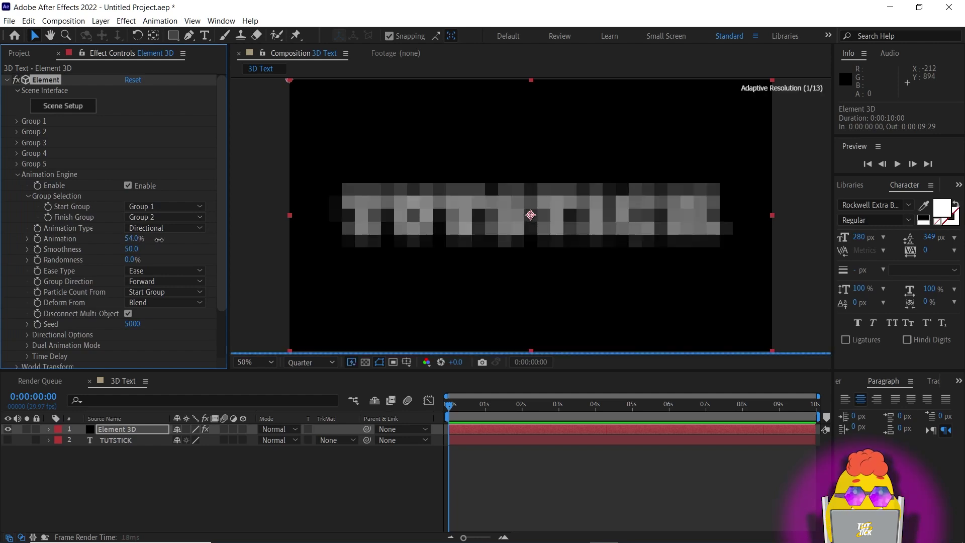
left_click(37, 239)
left_click(115, 429)
key("u")
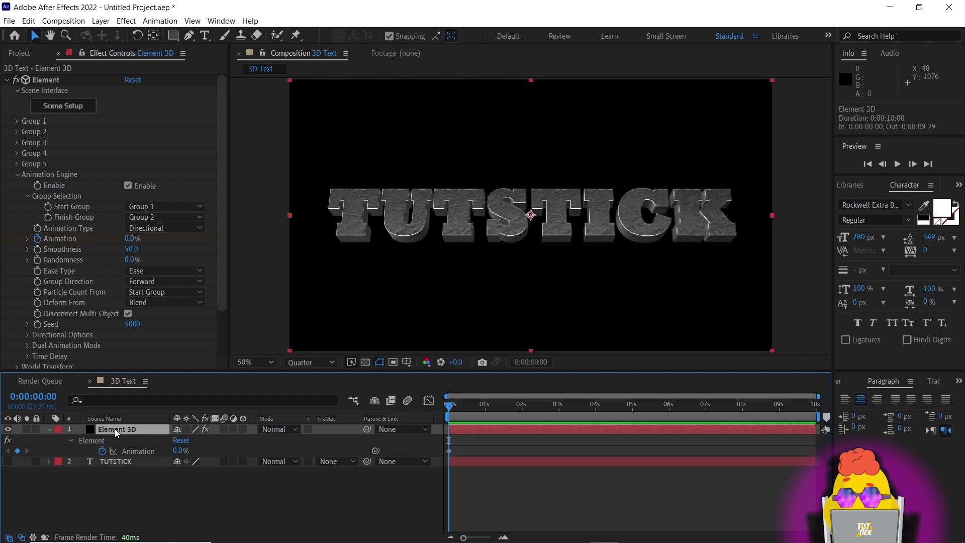
Keyframe the Animation value at 100% at the start and 0% at 3 seconds.
left_click_drag(131, 240, 412, 238)
left_click_drag(450, 406, 558, 431)
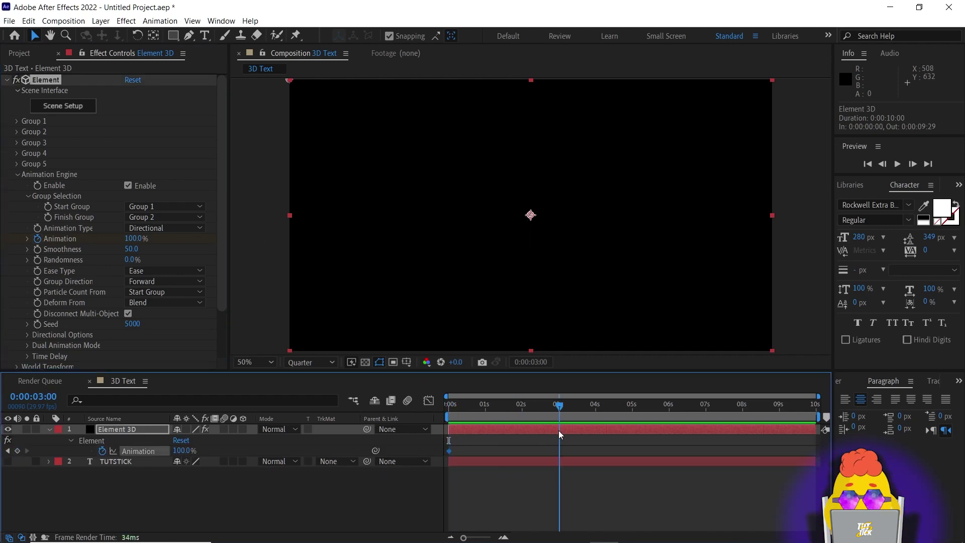
left_click_drag(132, 239, 81, 240)
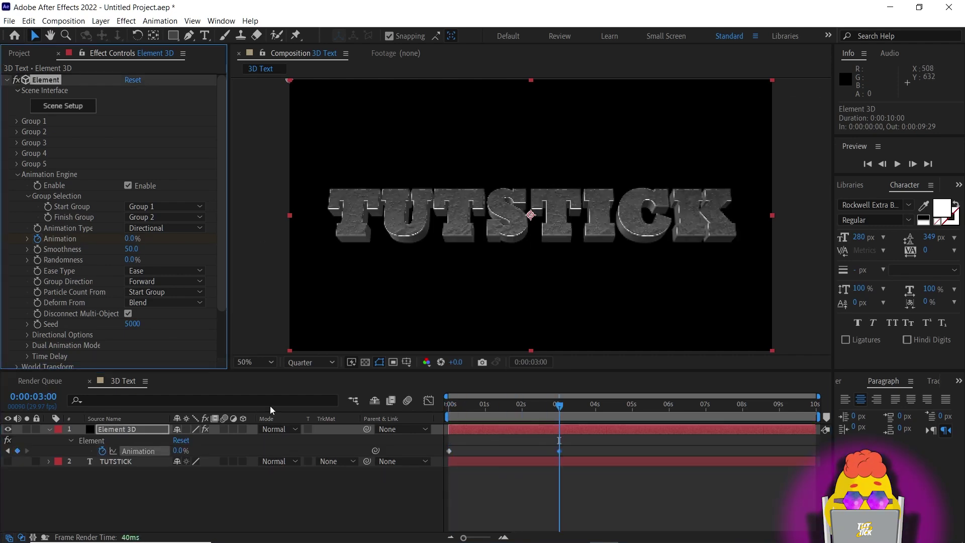
Apply Easy Ease to both Animation keyframes and preview the motion from the start.
left_click_drag(571, 440, 437, 460)
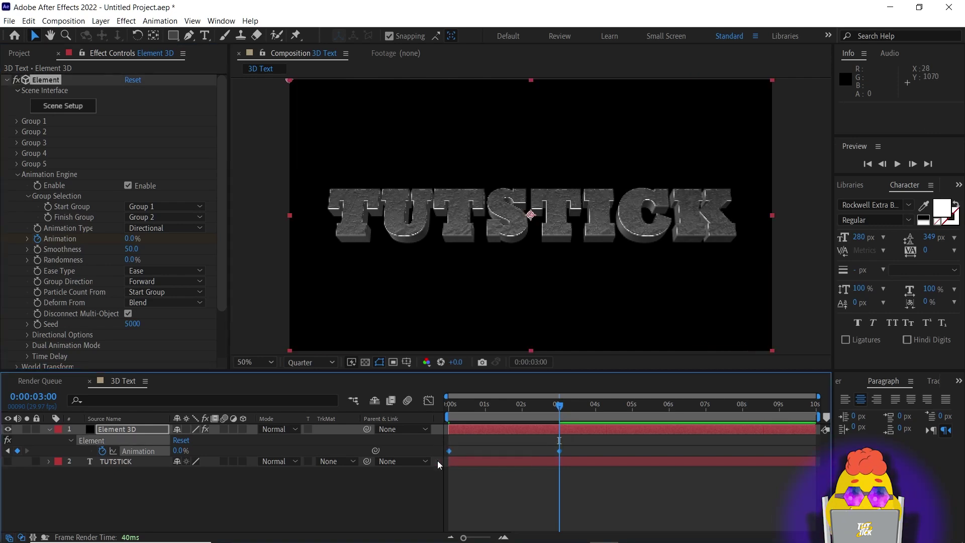
left_click_drag(559, 405, 412, 406)
key("F9")
key("h")
key("v")
key("space")
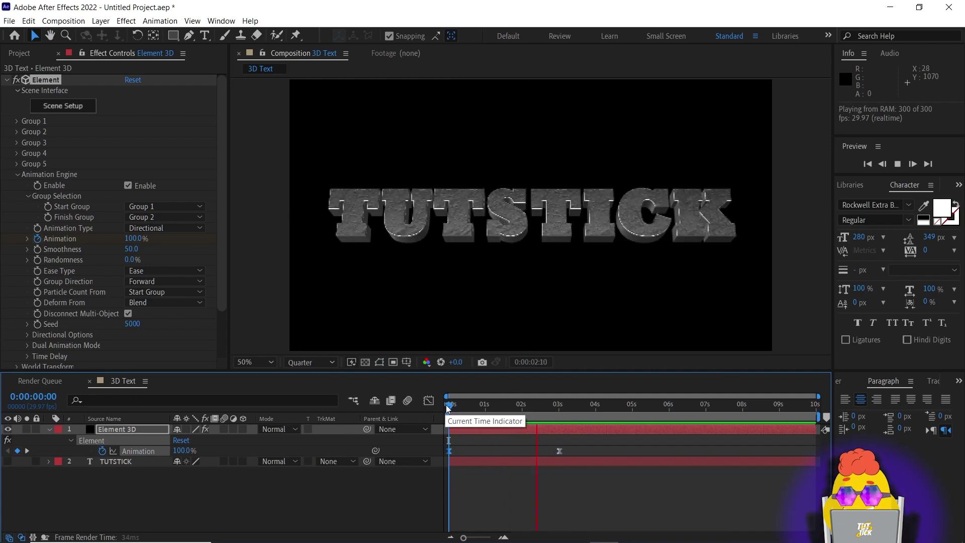
left_click_drag(473, 404, 514, 409)
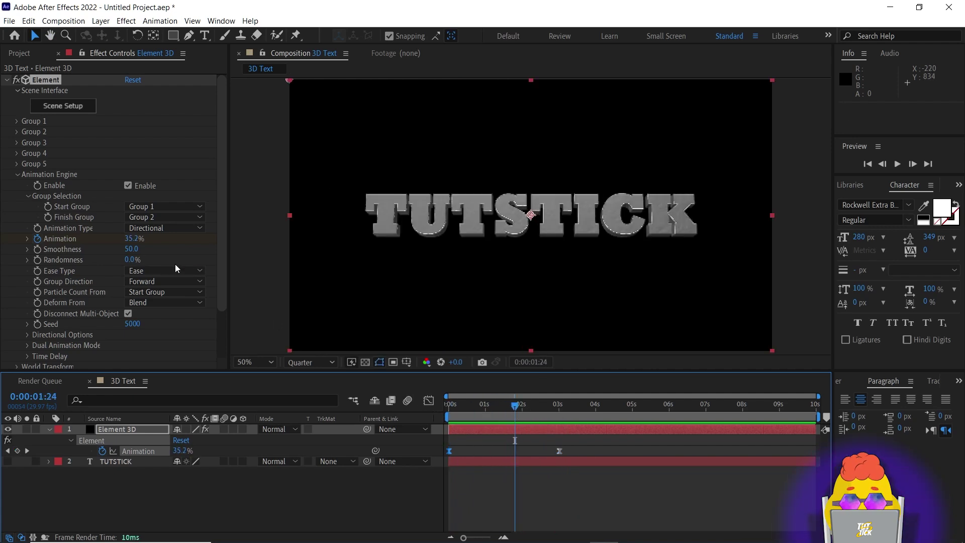
Enable Multi-Object in the Particle Look of Group 1 and show only the Element 3D layer's keyframes.
left_click(17, 122)
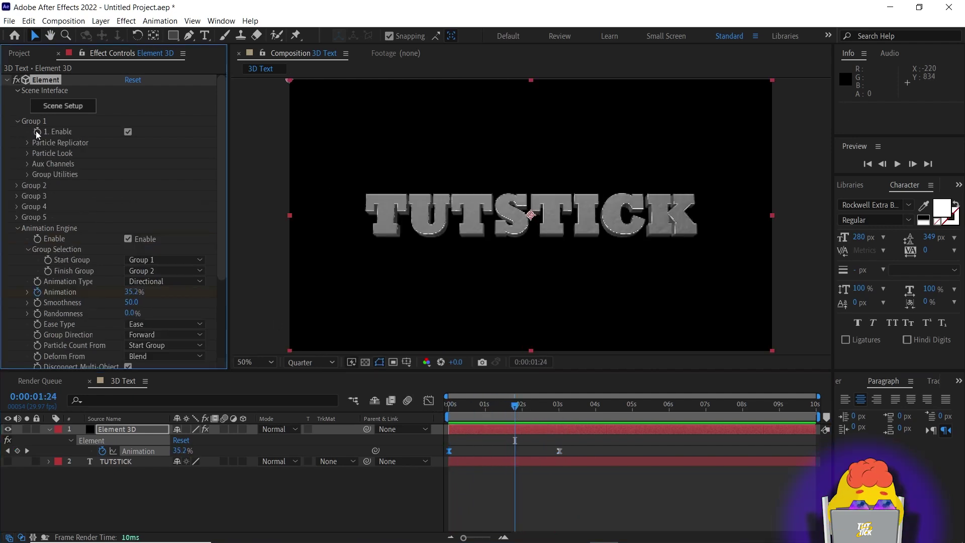
left_click(28, 154)
left_click(38, 238)
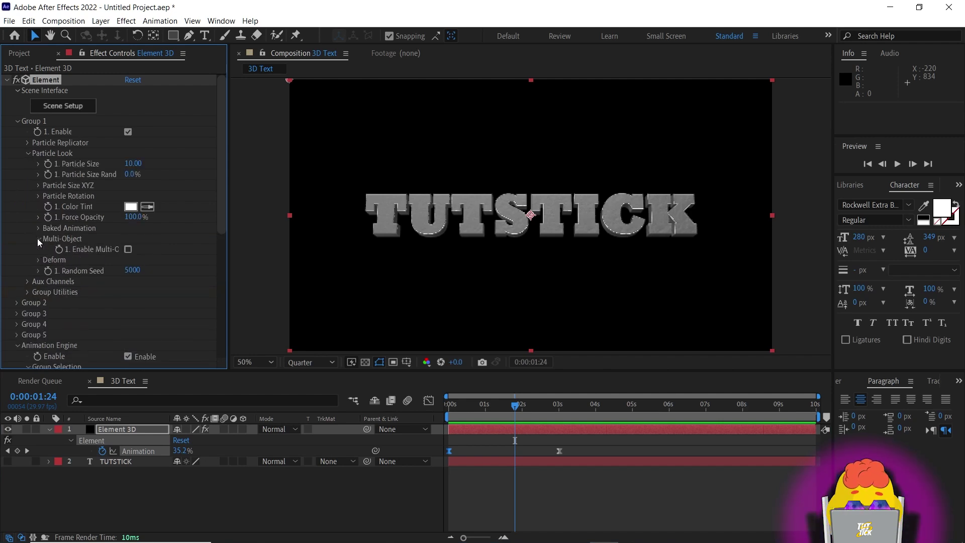
scroll(128, 249, "down", 1)
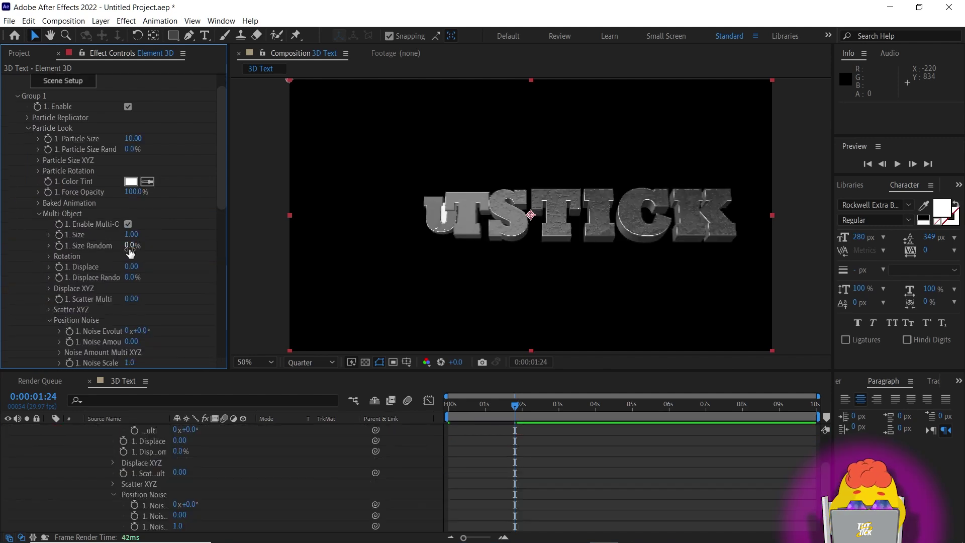
left_click(19, 95)
left_click(150, 428)
key("u")
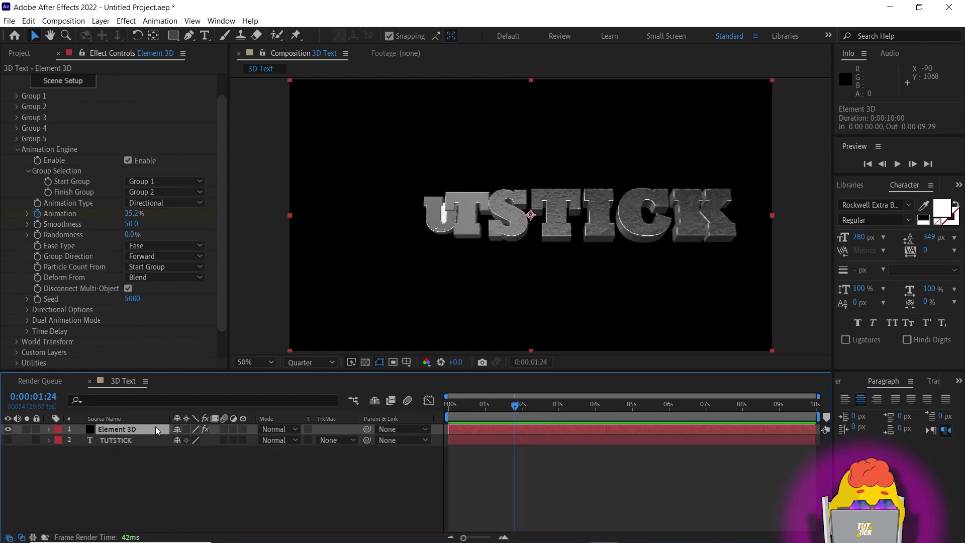
Try the Uniform animation type in the Animation Engine and preview it from the start.
left_click(164, 202)
left_click(168, 215)
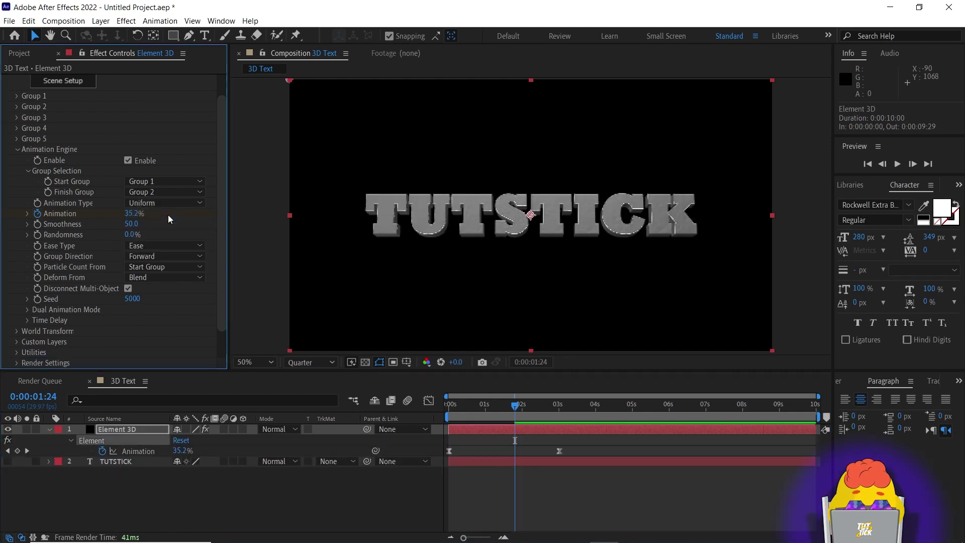
left_click(481, 405)
key("space")
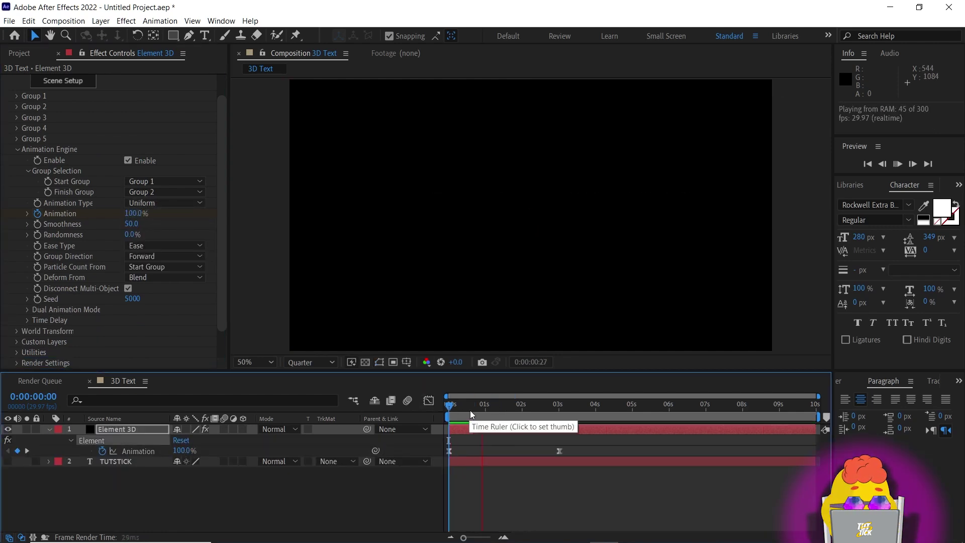
Try the Radial animation type in the Animation Engine and check it at 2 seconds.
left_click(164, 203)
left_click(151, 234)
mouse_move(513, 402)
left_mouse_down()
mouse_move(489, 413)
mouse_move(522, 408)
left_mouse_up()
Set the Animation Engine's animation type to Random and preview the letters' motion.
left_click(142, 203)
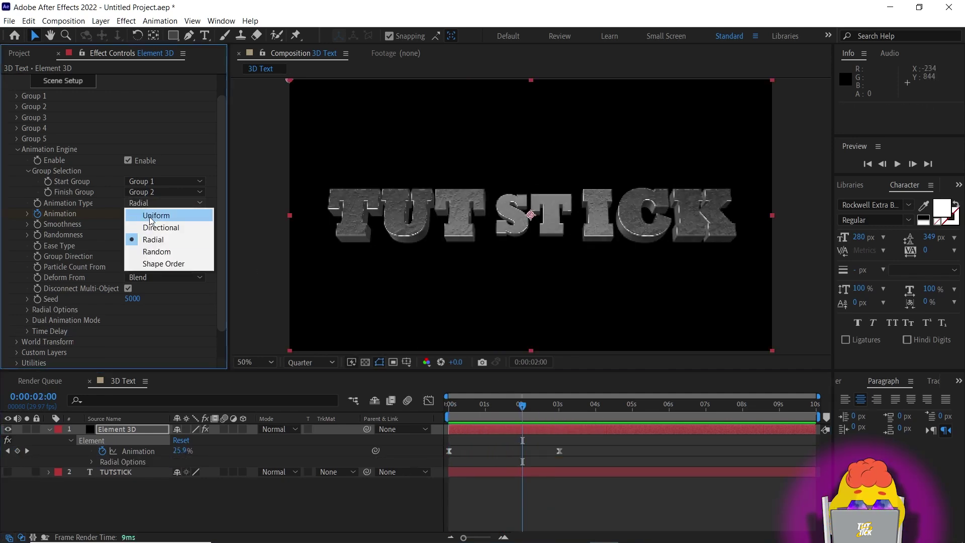
left_click(156, 251)
left_click(472, 404)
key("space")
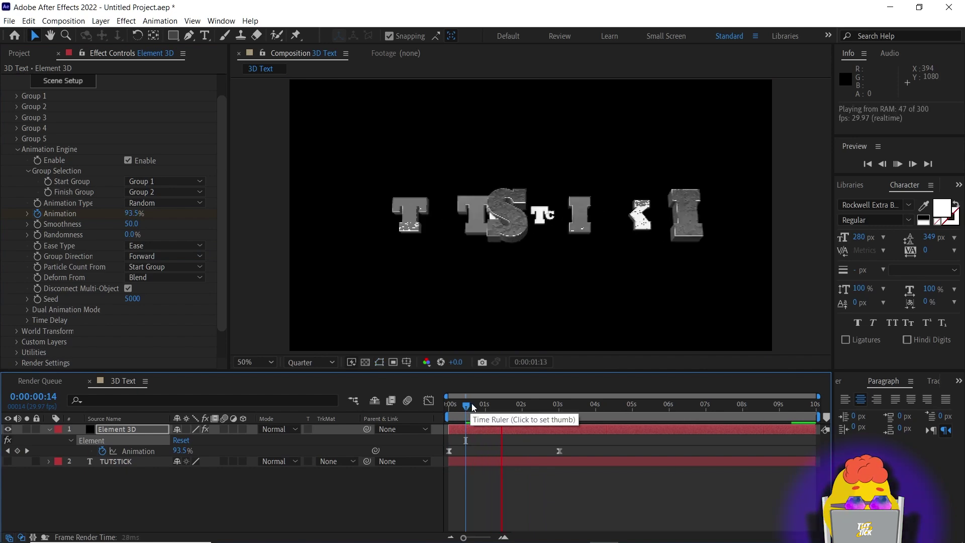
Try the Shape Order animation type in the Animation Engine and scrub through the letters' motion from the start.
left_click(164, 203)
left_click(171, 263)
left_click_drag(497, 404, 418, 408)
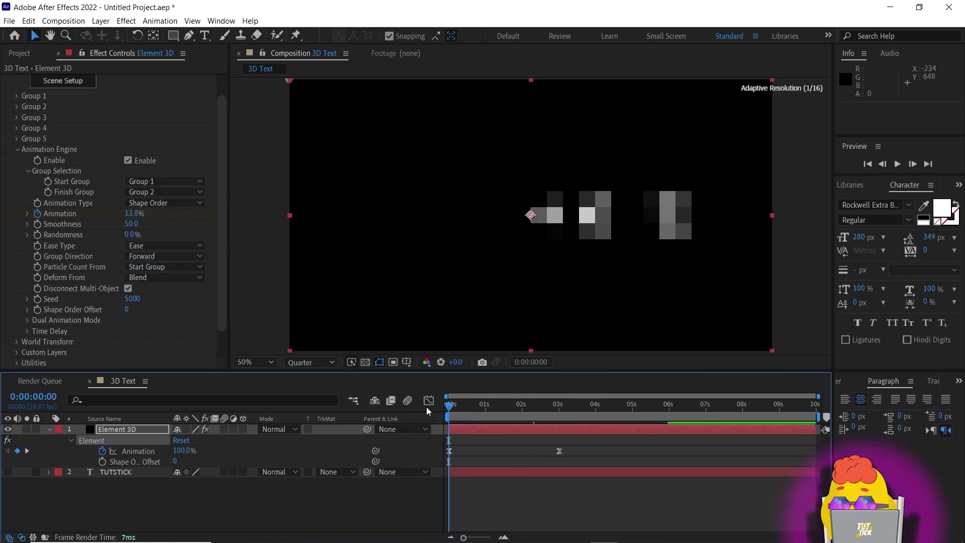
left_click(503, 405)
left_click_drag(508, 409, 549, 408)
Set the Animation Engine's animation type to Radial and collapse the Element 3D layer's properties in the timeline.
left_click(164, 200)
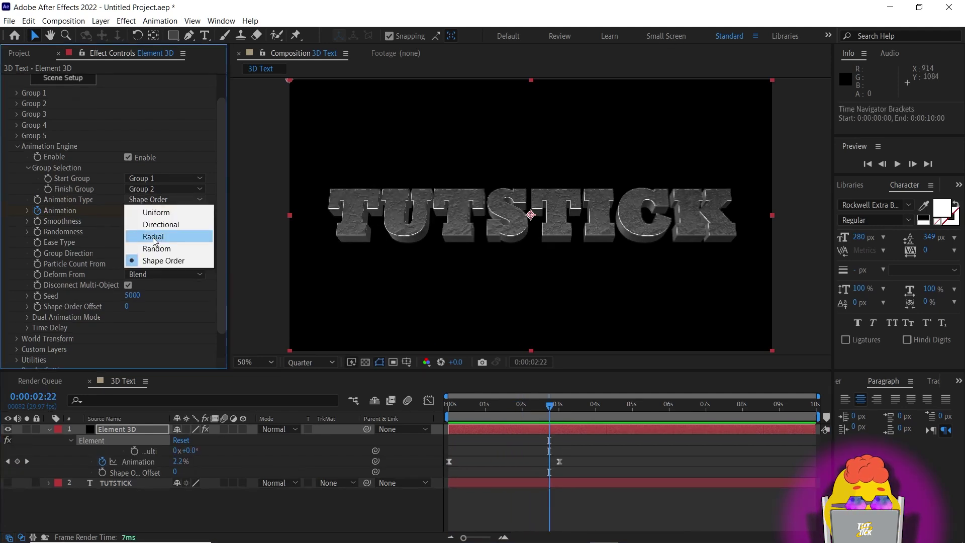
left_click(154, 236)
left_click(124, 430)
key("u")
Enable keyframing of the Multi-Object Rotation Random in Group 1's Particle Look at 0° and show the Element 3D layer's keyframes.
left_click(16, 146)
left_click(17, 120)
left_click(27, 153)
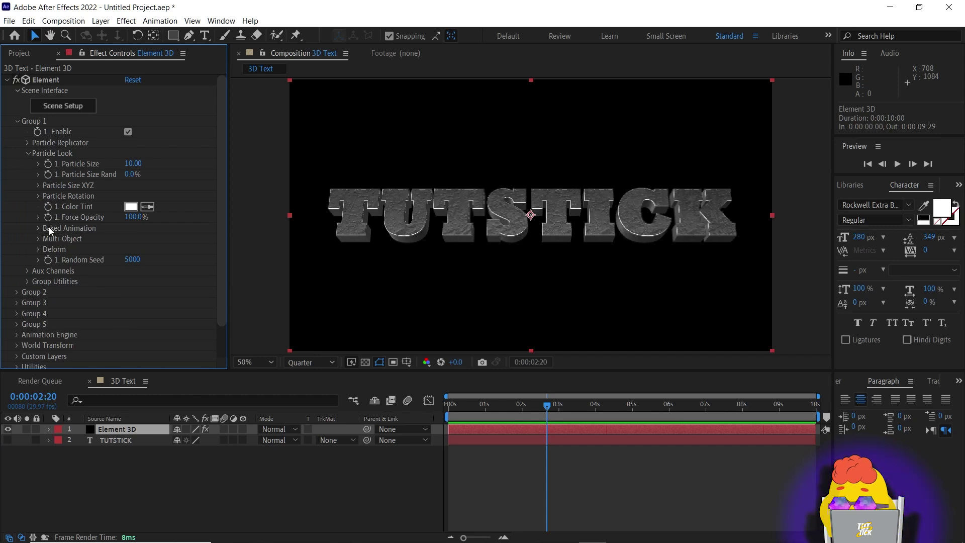
left_click(38, 238)
left_click(48, 243)
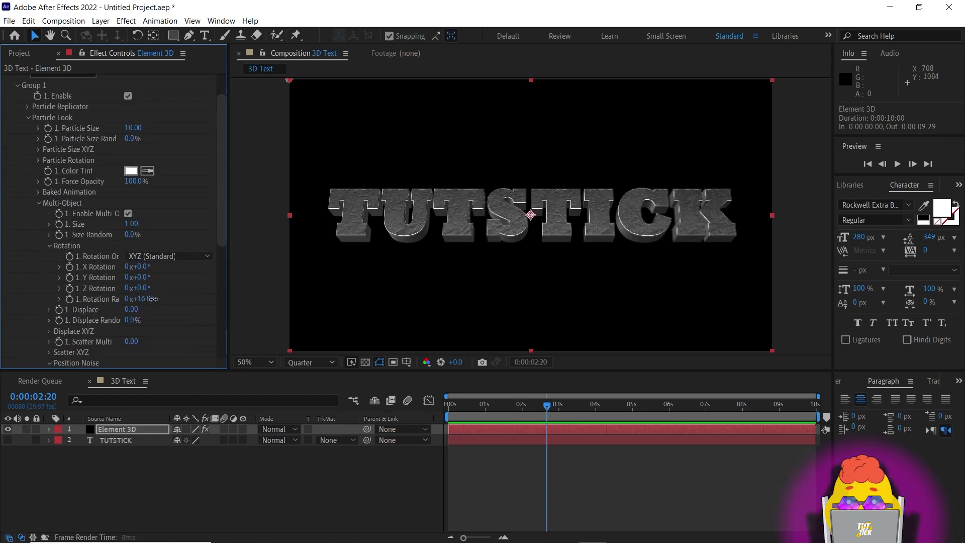
left_click_drag(150, 299, 70, 294)
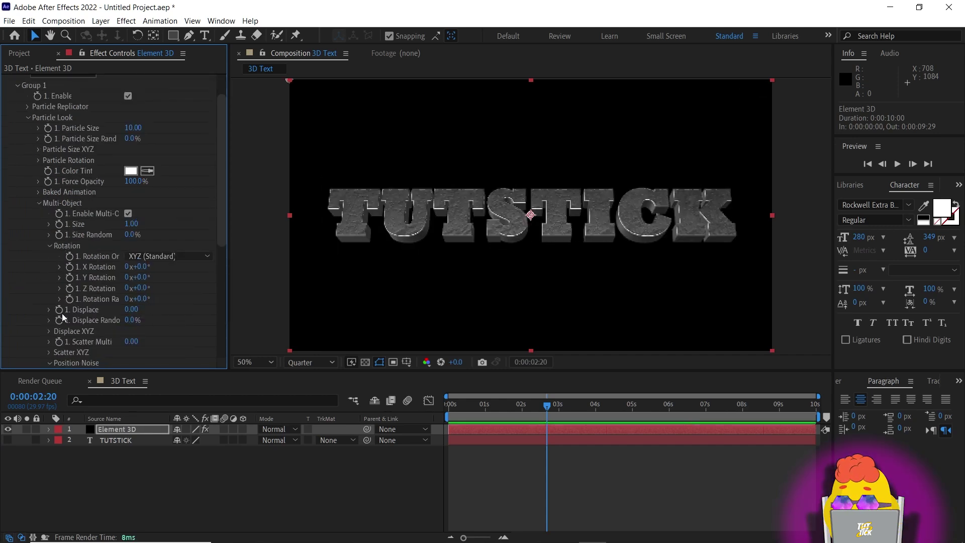
key("ctrl+z")
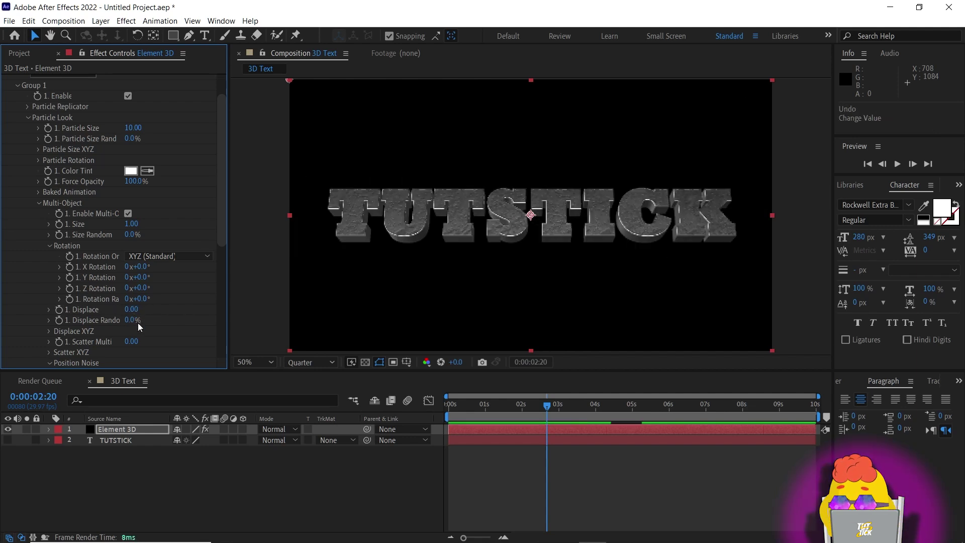
left_click(149, 430)
key("u")
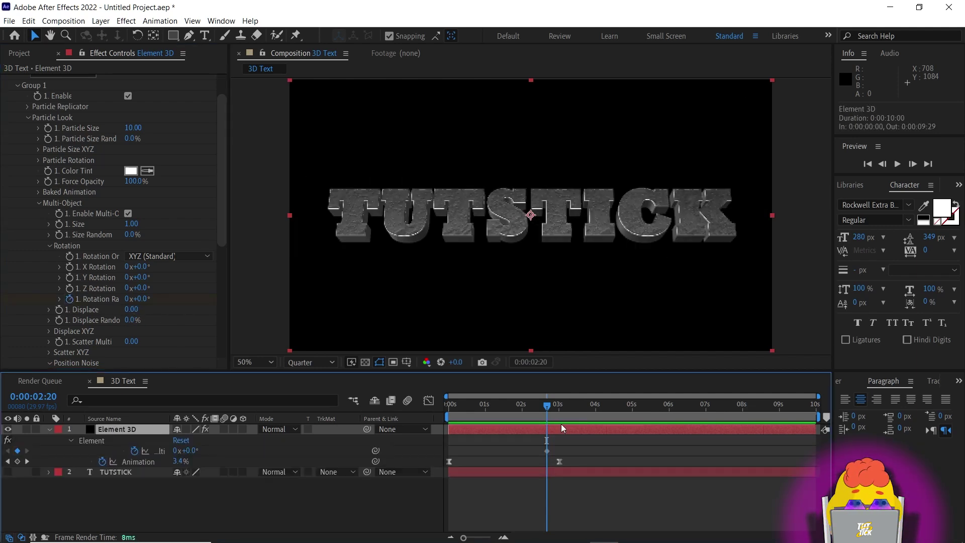
Animate Rotation Random from 90° at the first frame to 0° before 3 seconds and apply Easy Ease to its keyframes.
left_click(522, 405)
left_click_drag(548, 450, 553, 456)
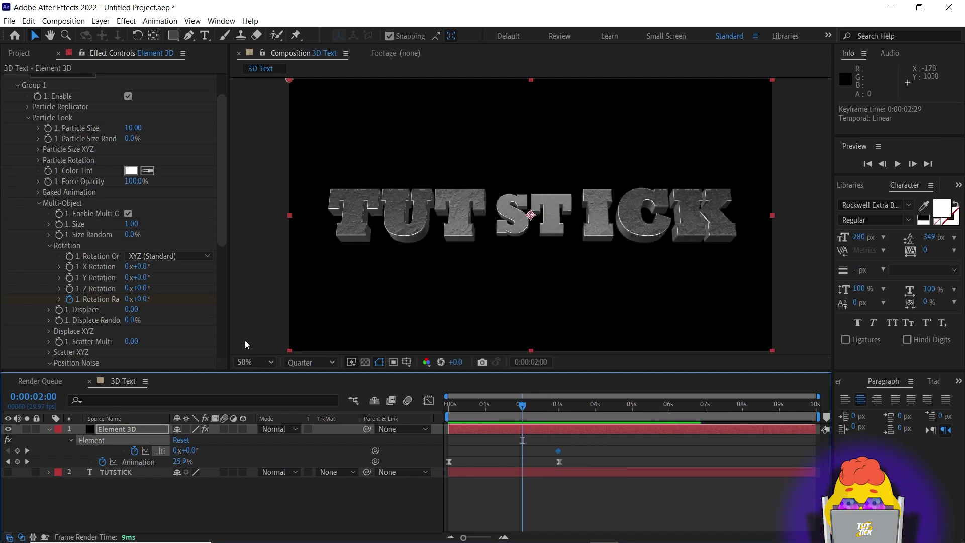
left_click(145, 299)
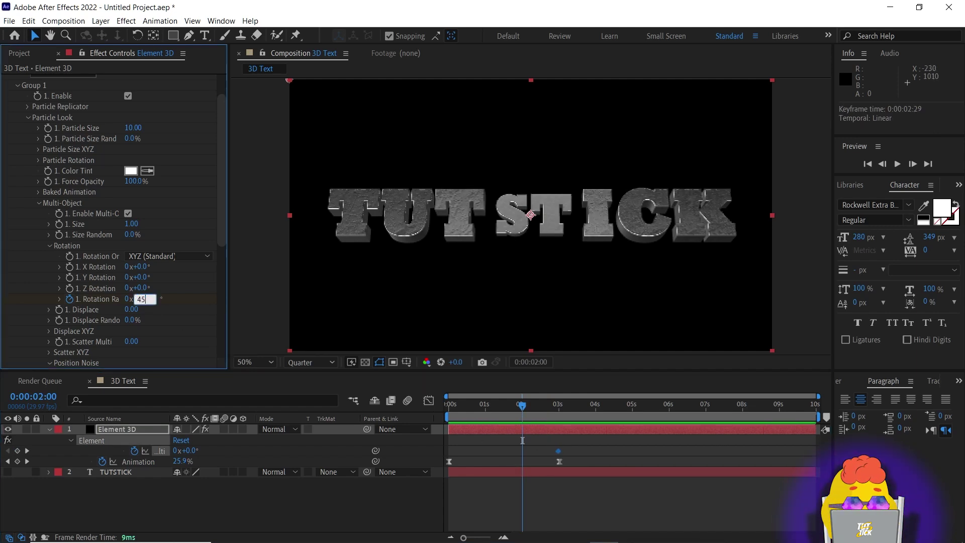
key("Return")
left_click_drag(564, 446, 448, 455)
key("F9")
Preview the letters' random rotation from the start, then collapse the layer's keyframes and the Group 1 settings.
left_click(505, 406)
key("Home")
key("space")
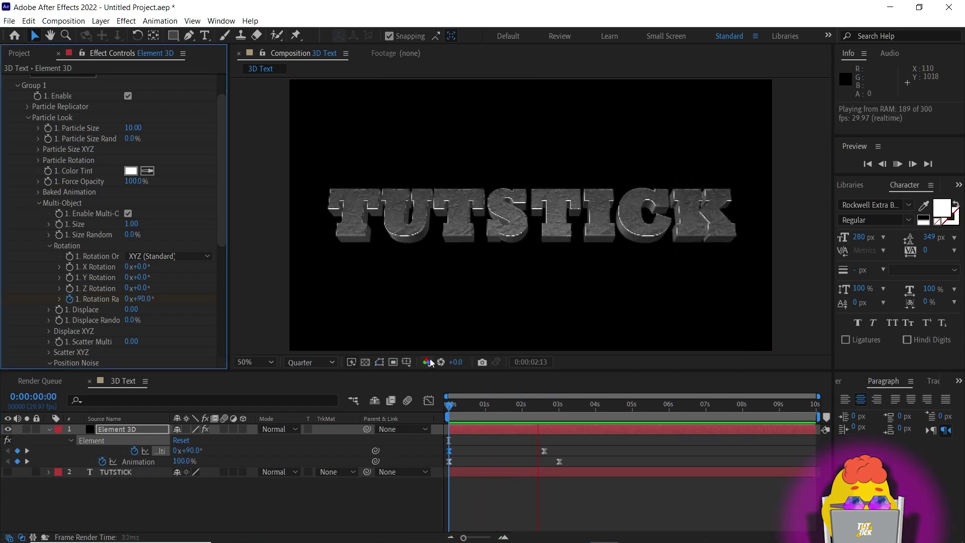
left_click(537, 408)
key("u")
scroll(58, 171, "down", 3)
scroll(59, 167, "up", 10)
left_click(17, 123)
Import 12.mov from the Environment folder and place it beneath the TUTSTICK layer in the composition.
left_click(22, 55)
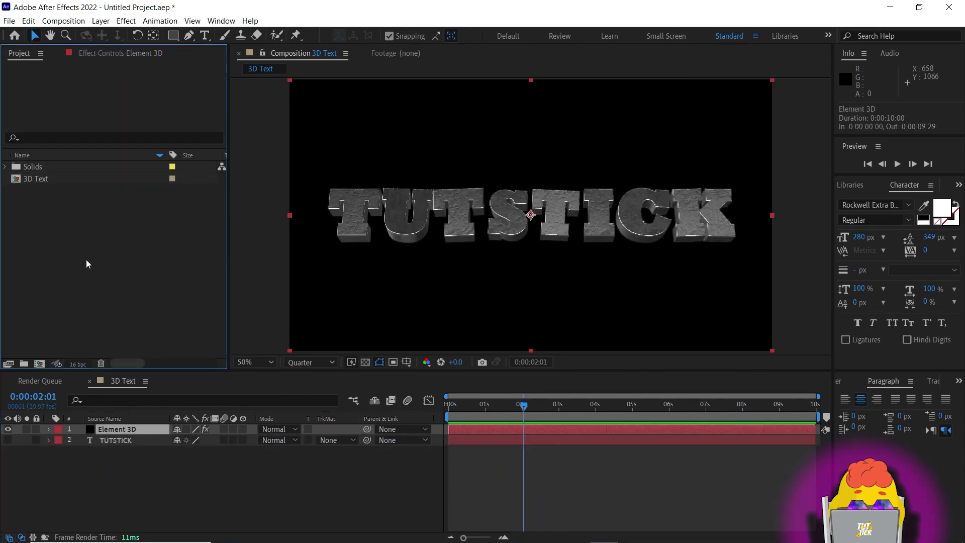
key("alt+Tab")
left_click(480, 302)
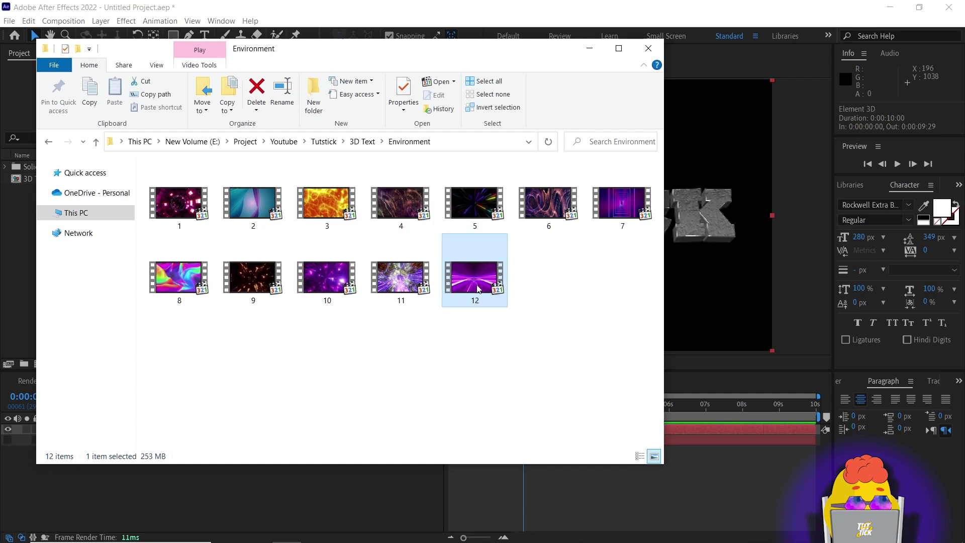
left_click_drag(480, 289, 19, 258)
left_click_drag(40, 188, 136, 463)
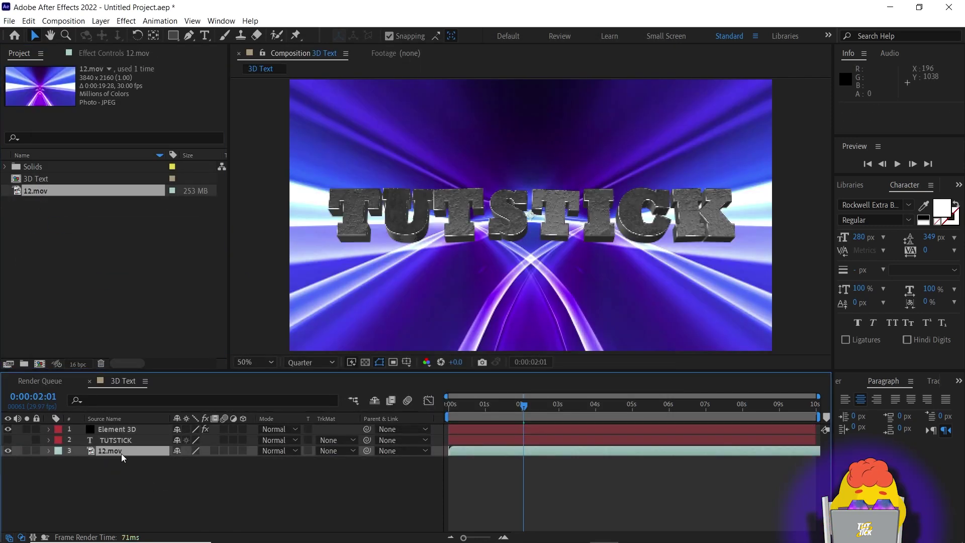
Choose Environment Layer for 12.mov and hide the layer in the composition.
right_click(117, 452)
left_click(166, 238)
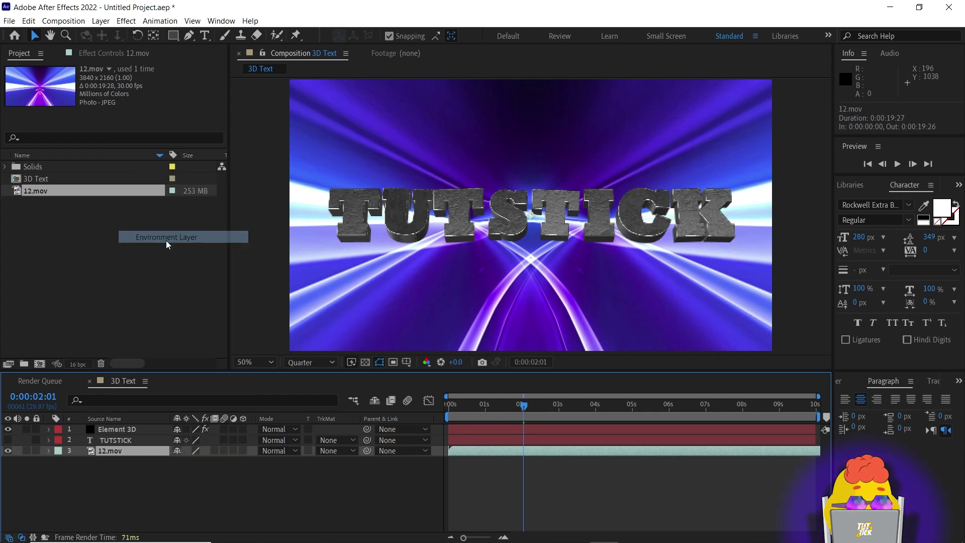
left_click(127, 493)
left_click(100, 454)
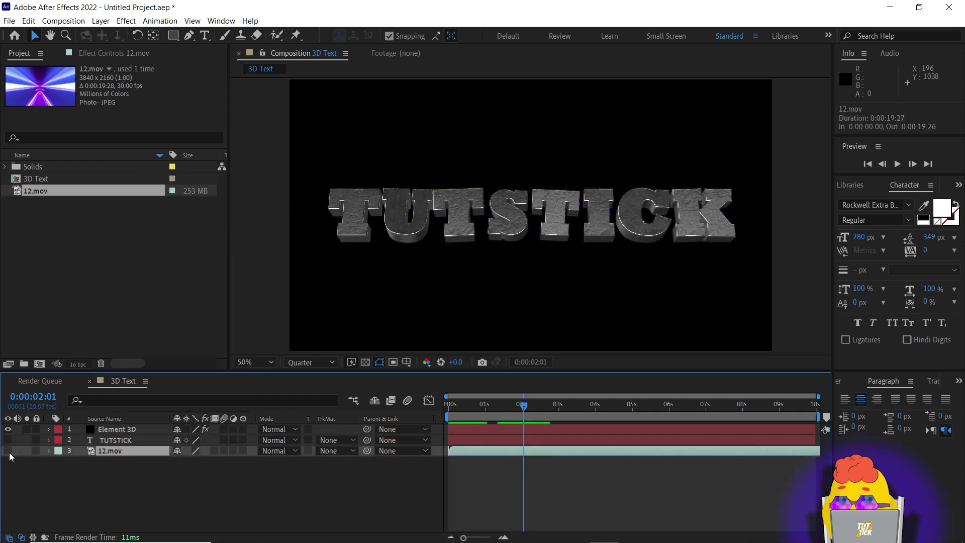
Assign 12.mov as Layer 1 of the Element effect's Custom Texture Maps.
left_click(115, 430)
left_click(134, 53)
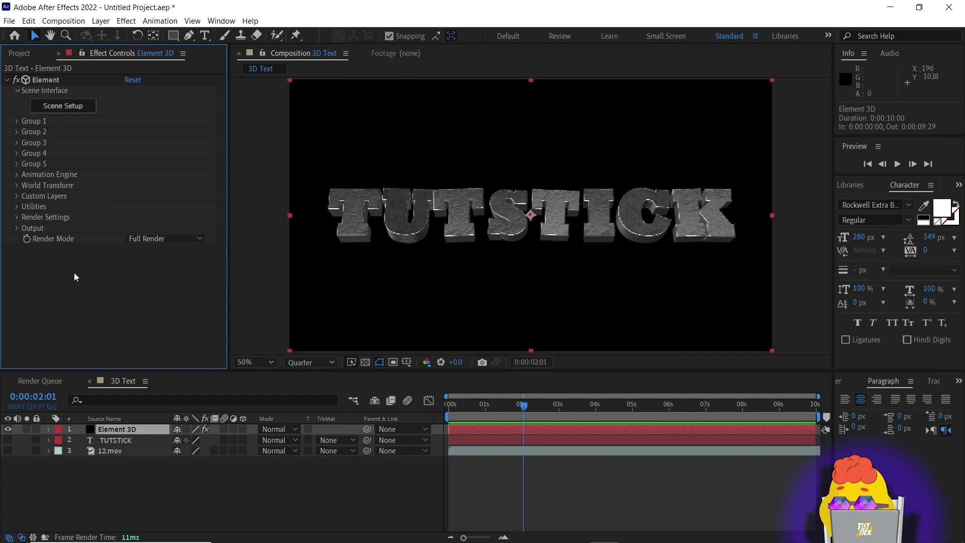
left_click(17, 195)
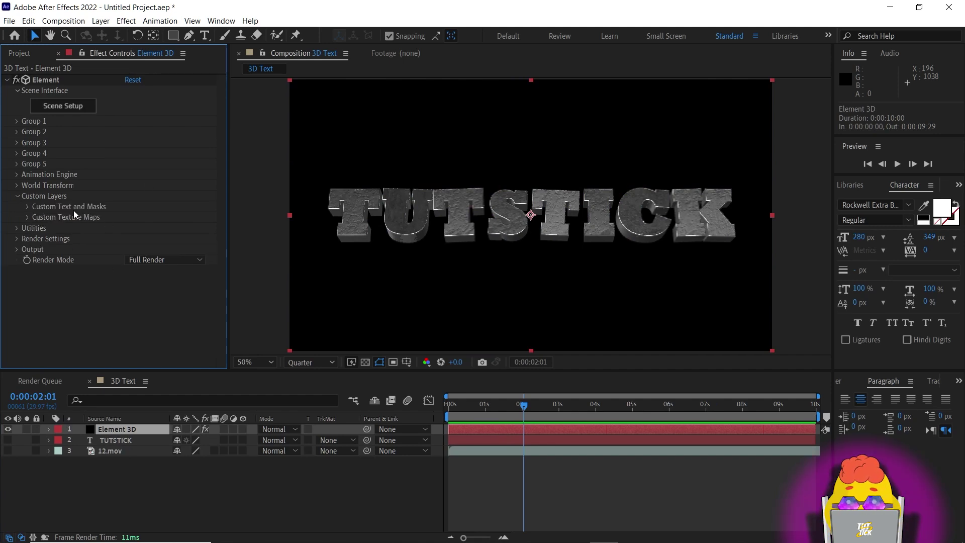
left_click(27, 216)
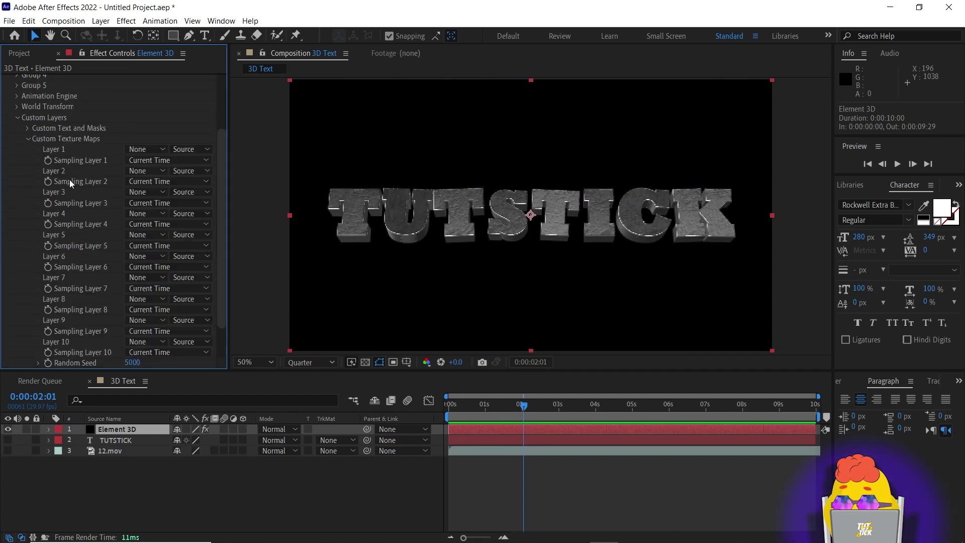
left_click(146, 149)
left_click(149, 202)
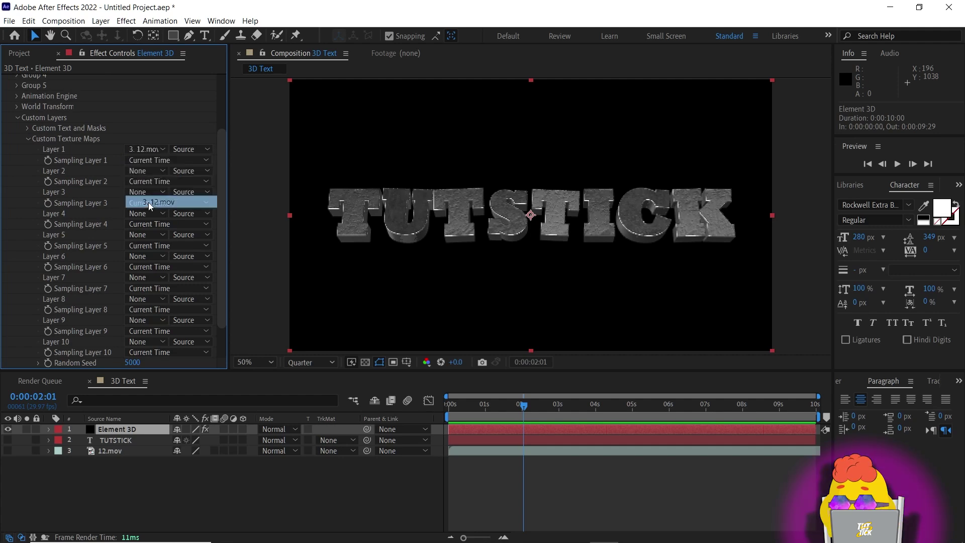
left_click(28, 139)
left_click(17, 195)
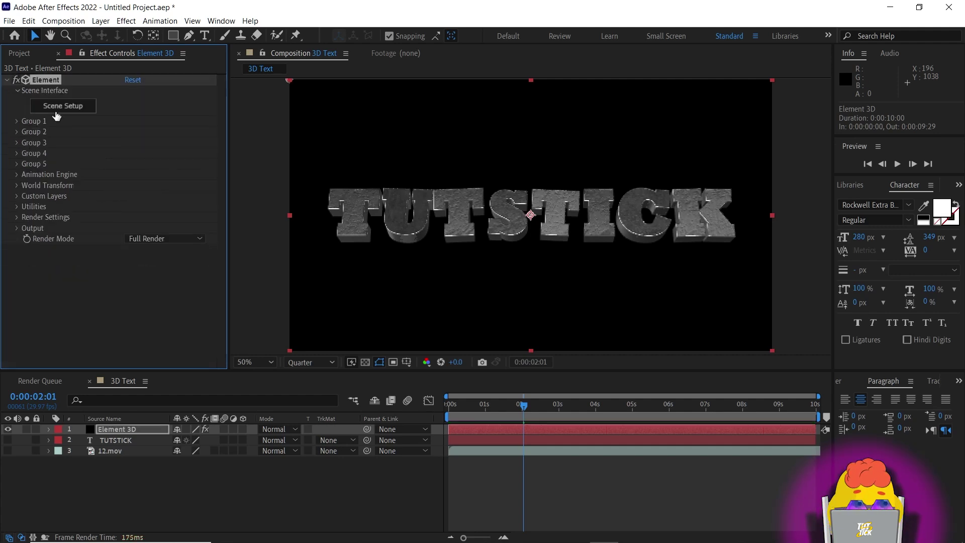
Replace the environment in Element's Scene Setup with the custom texture layer and apply the scene changes.
left_click(57, 107)
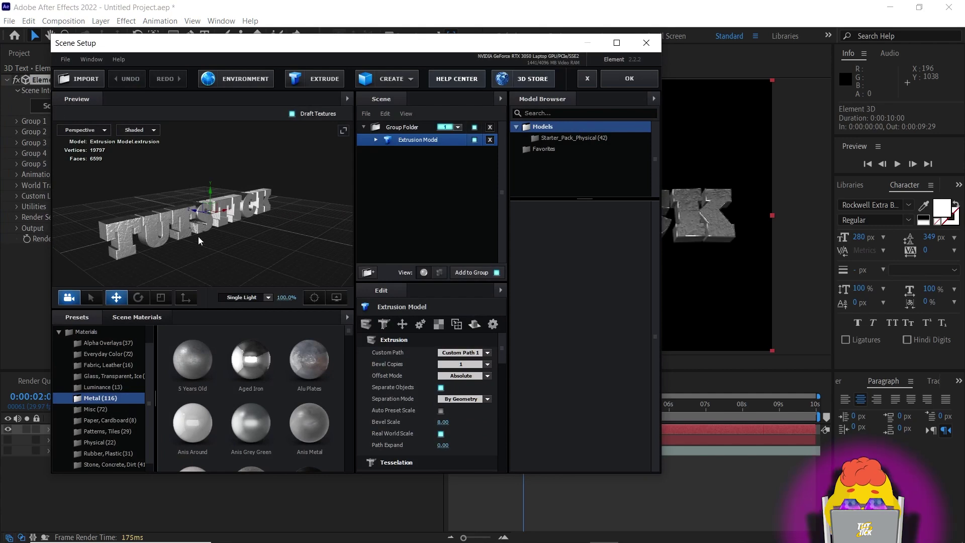
left_click(240, 79)
left_click(327, 198)
left_click(336, 212)
left_click(475, 366)
left_click(625, 81)
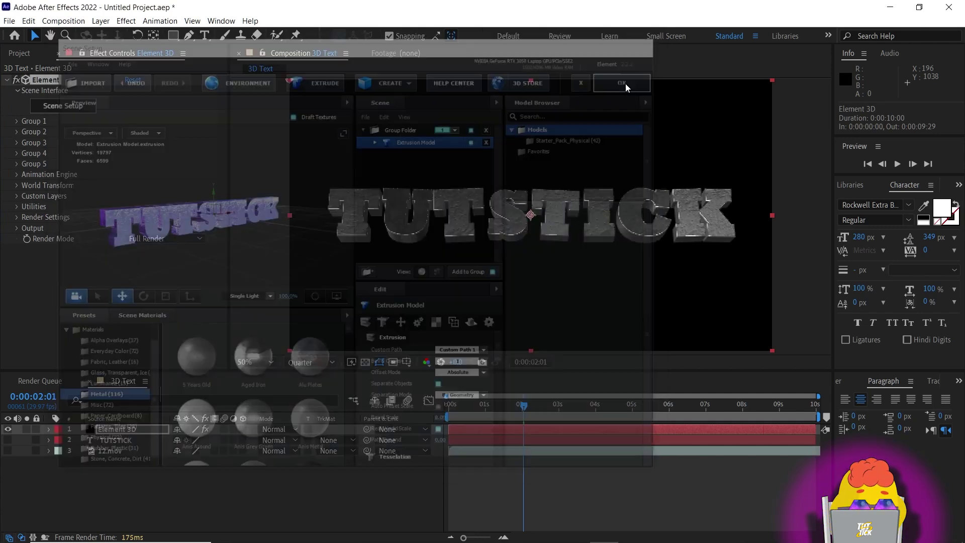
Preview the text's new reflections from the start and check the frame at 0:00:02:04.
left_click_drag(518, 406, 430, 412)
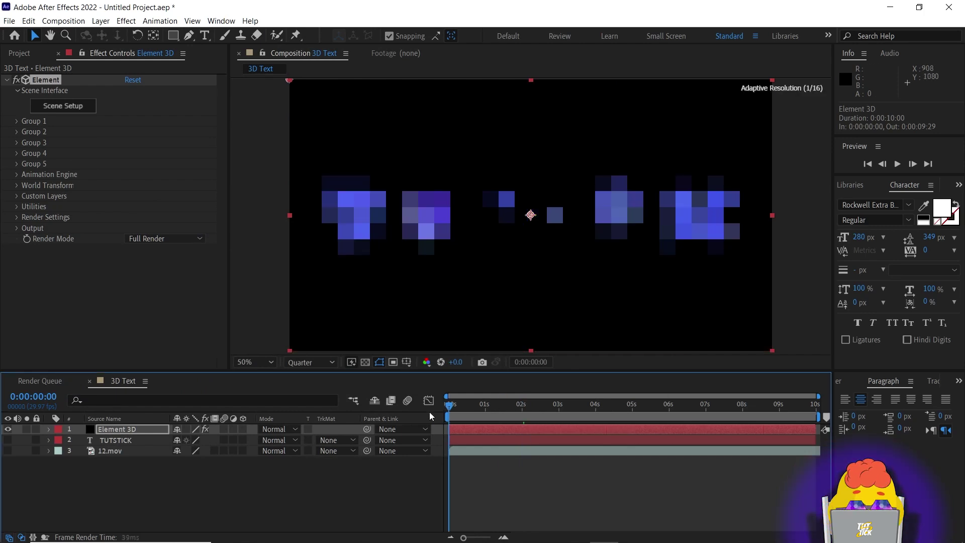
key("space")
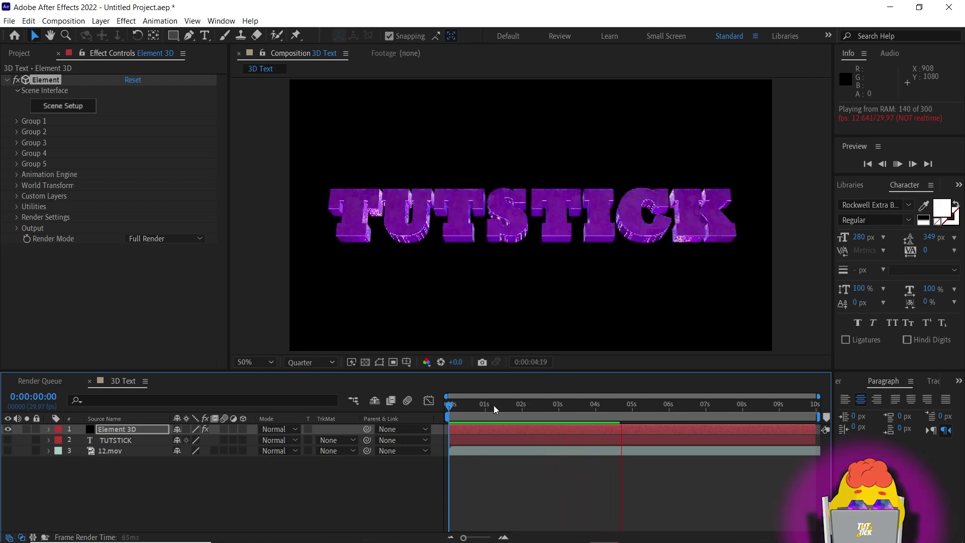
key("space")
left_click_drag(449, 406, 526, 409)
left_click(191, 343)
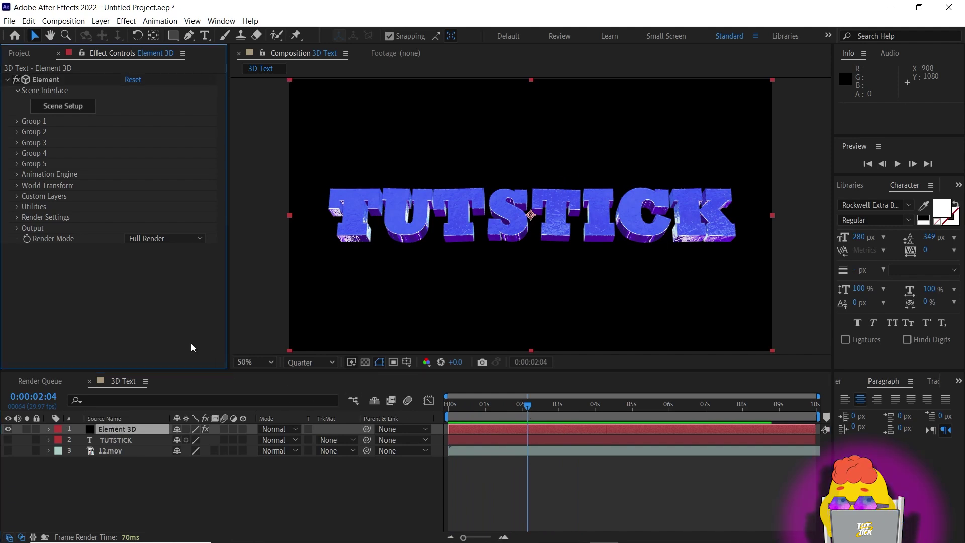
Import 7.mp4 from the Environment folder and place it as the bottom background layer of the composition.
left_click(26, 53)
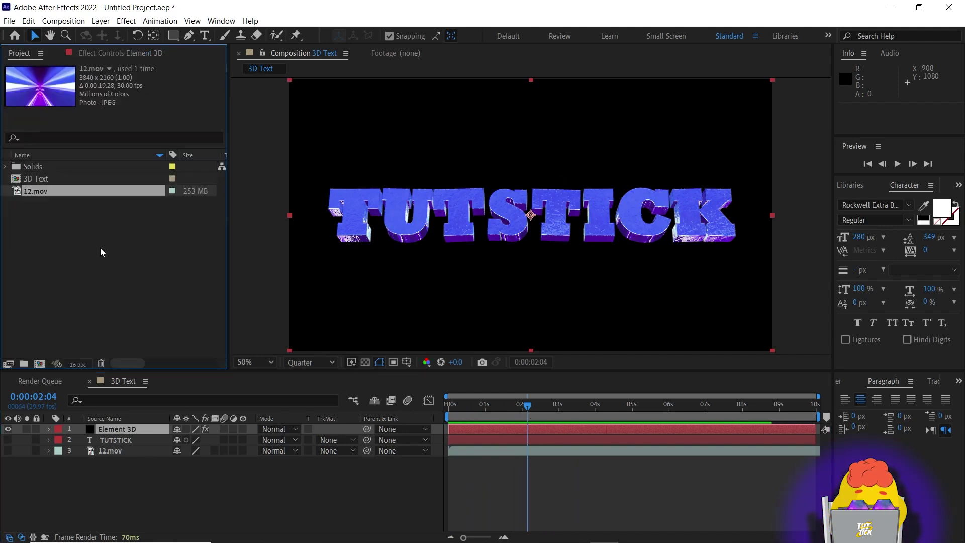
key("alt+Tab")
left_click_drag(627, 208, 22, 248)
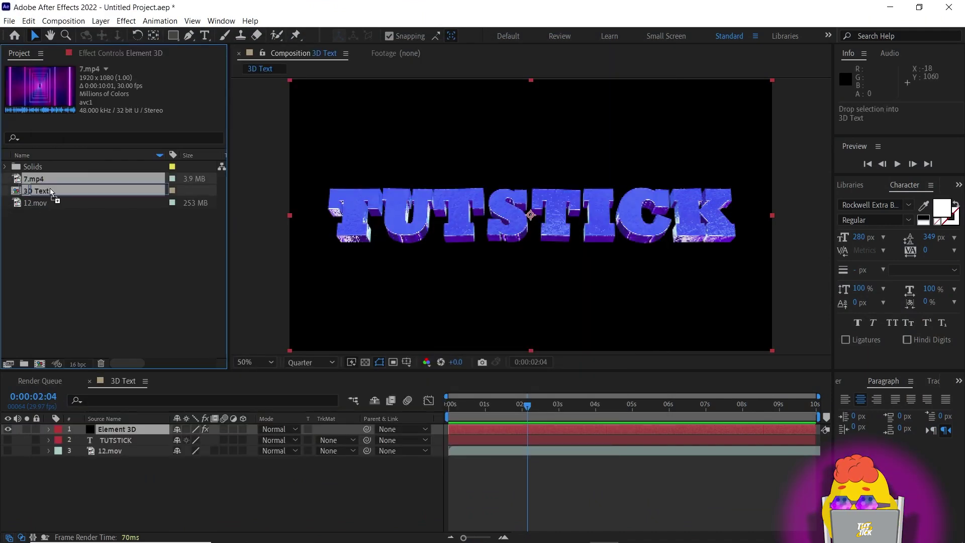
left_click_drag(43, 178, 125, 483)
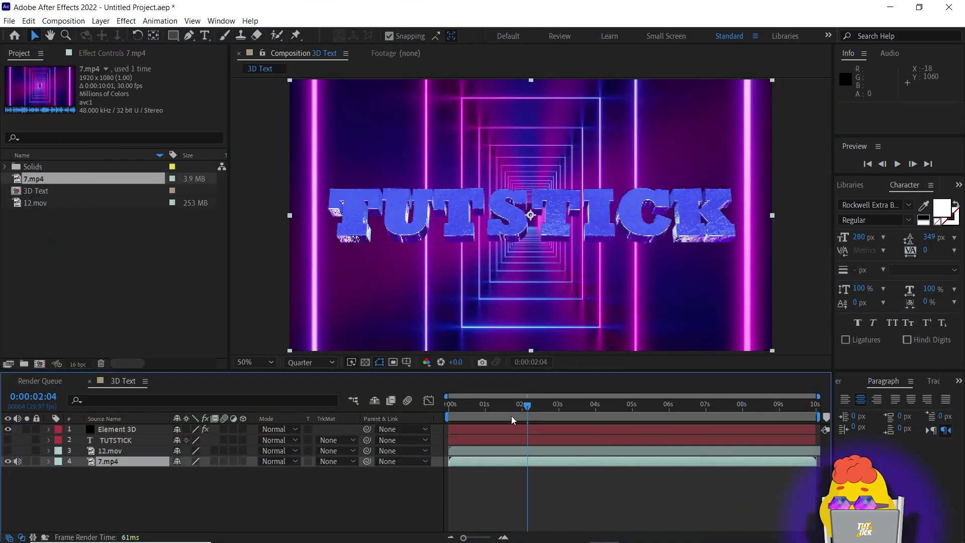
Preview the animated text over the 7.mp4 background from the start.
left_click_drag(506, 417, 424, 410)
key("space")
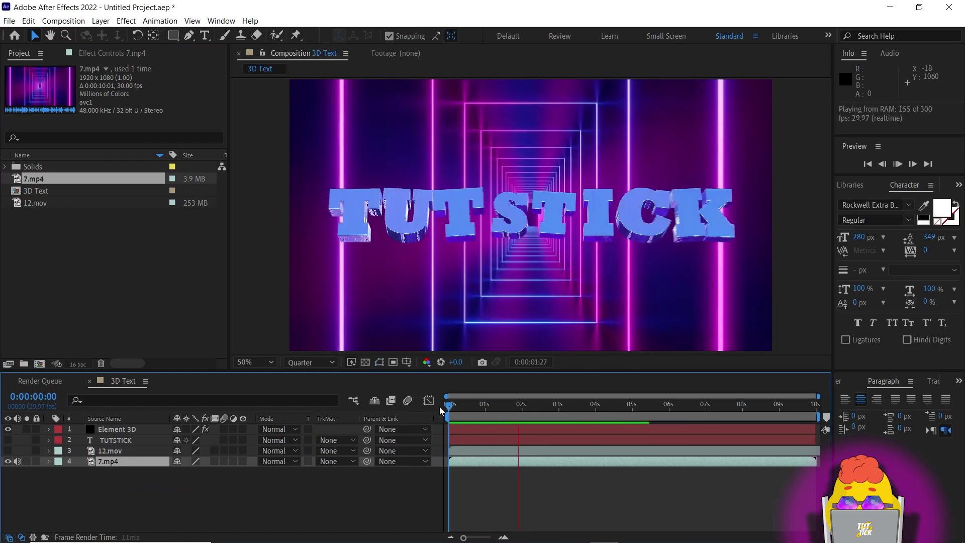
key("space")
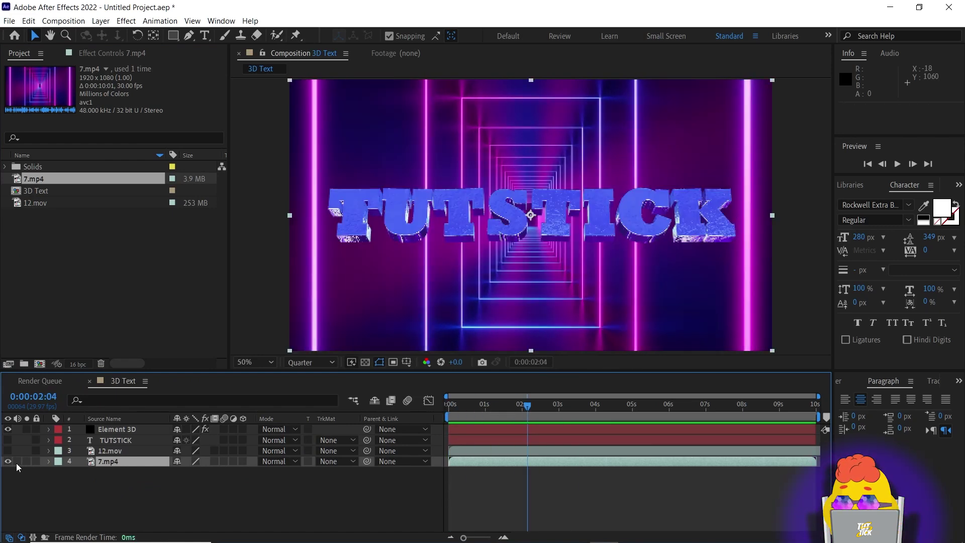
Set the scale of the 7.mp4 background layer to 115%.
key("s")
left_click(192, 472)
type("115")
key("Return")
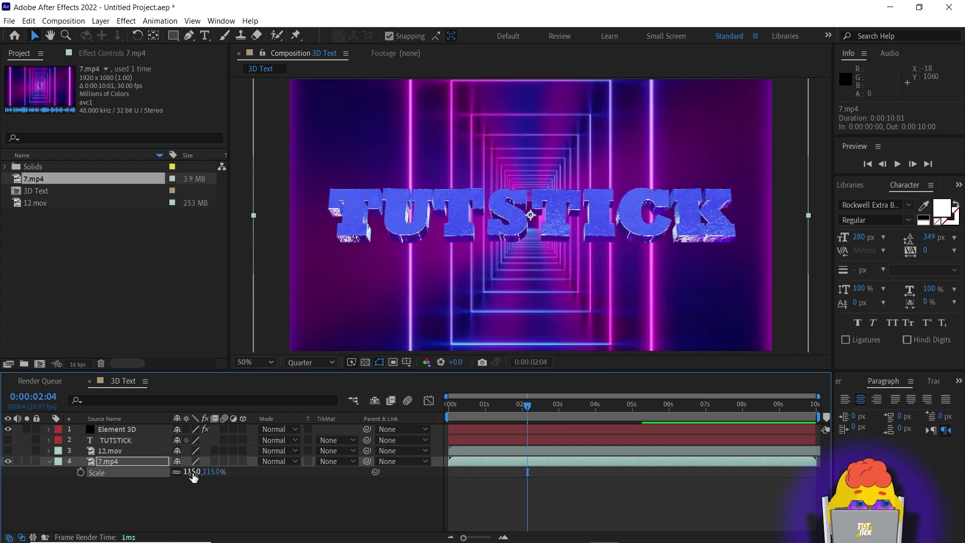
Keyframe the 7.mp4 layer's rotation from 0° at the first frame to 5° at 5 seconds.
key("r")
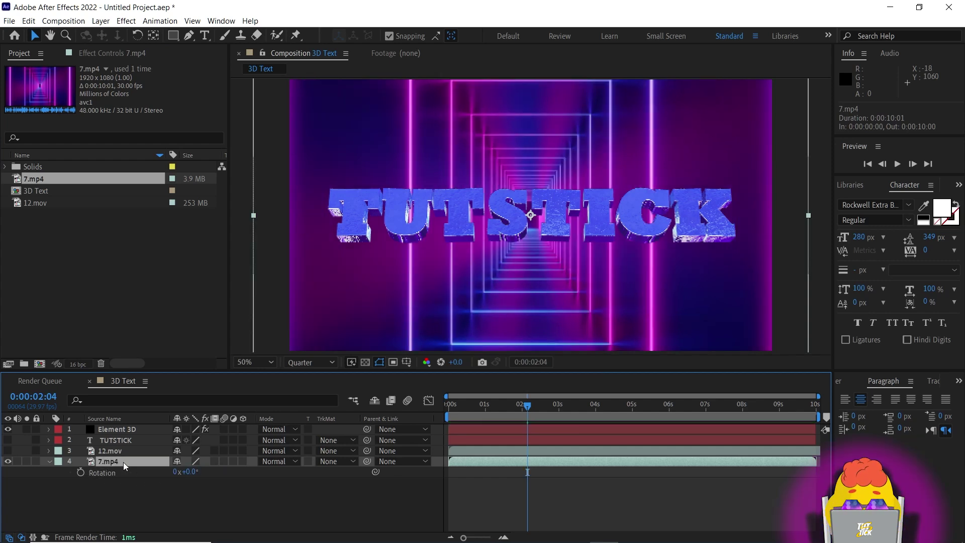
left_click_drag(495, 406, 380, 416)
left_click(80, 472)
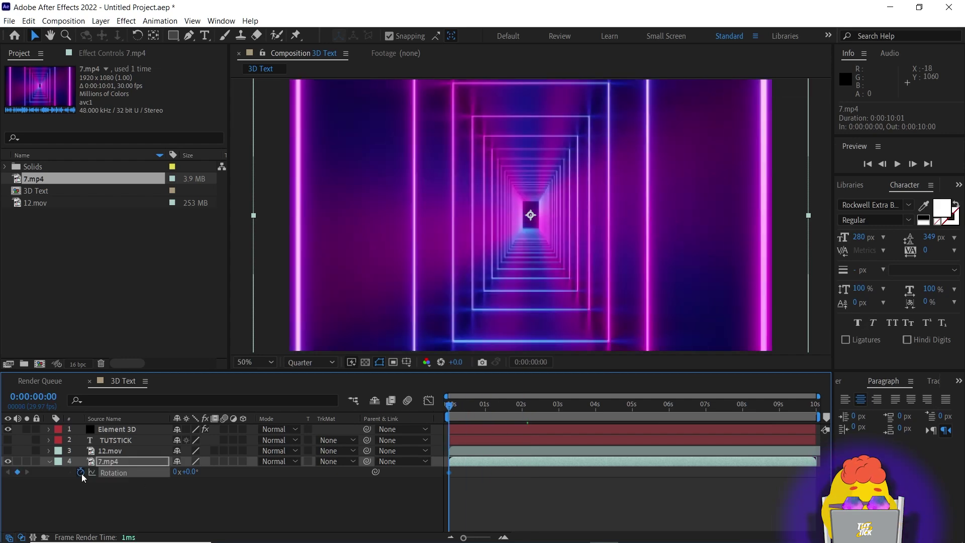
left_click_drag(450, 409, 632, 407)
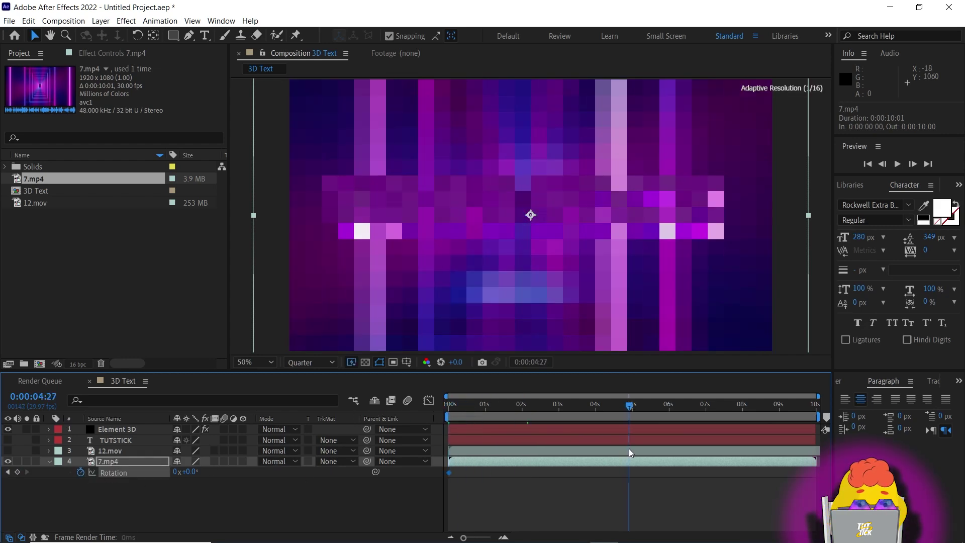
left_click(190, 472)
left_click_drag(194, 473, 190, 473)
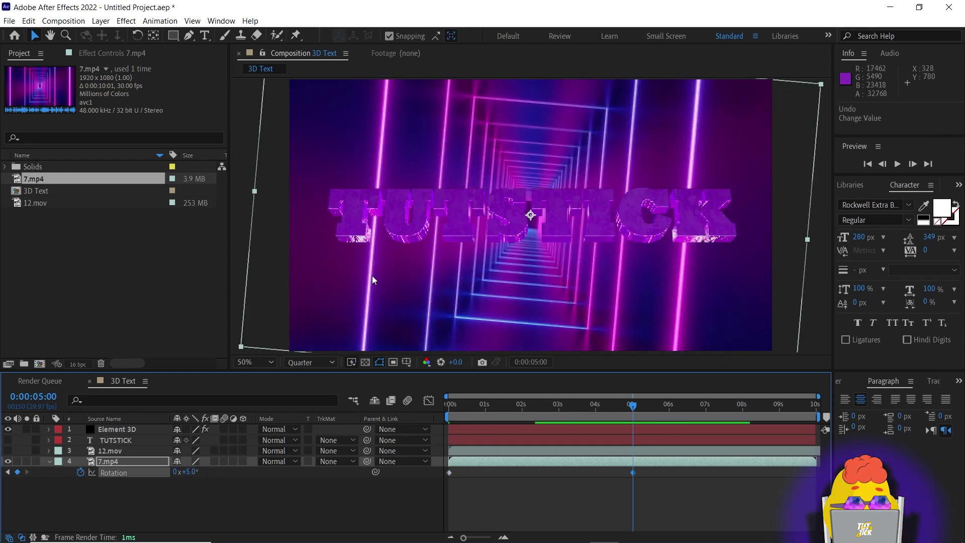
Set the 7.mp4 layer's rotation keyframe at the first frame to -5° and preview the animation.
key("comma")
key("comma")
key("Home")
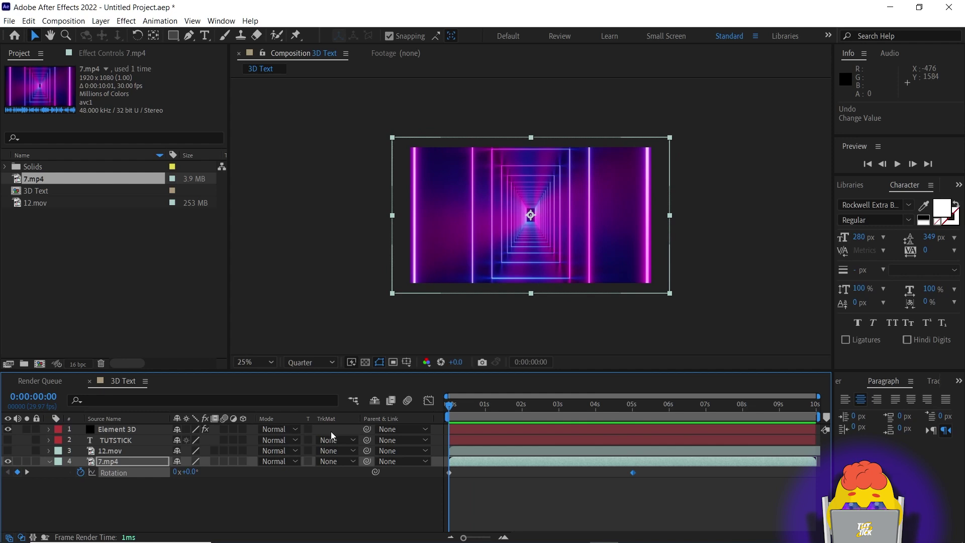
type("-5")
key("Return")
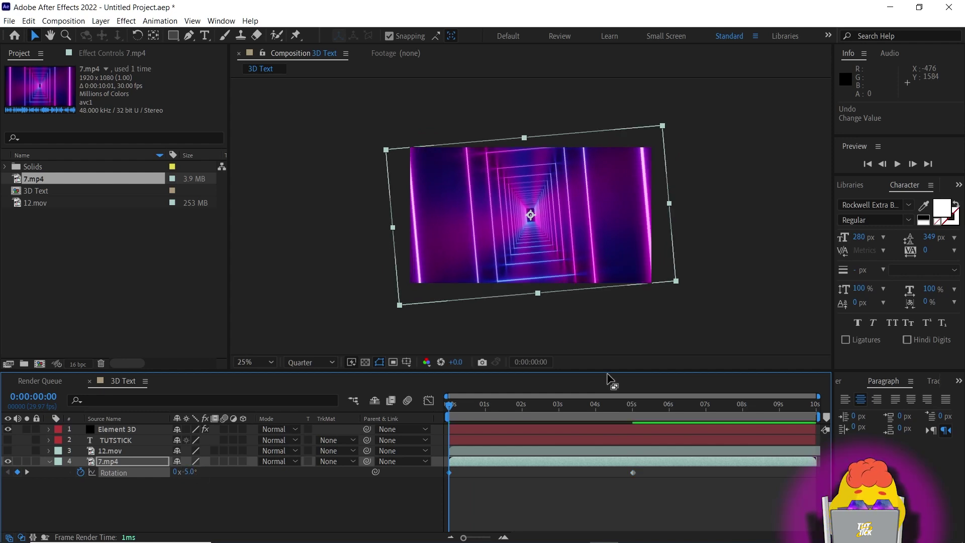
key("space")
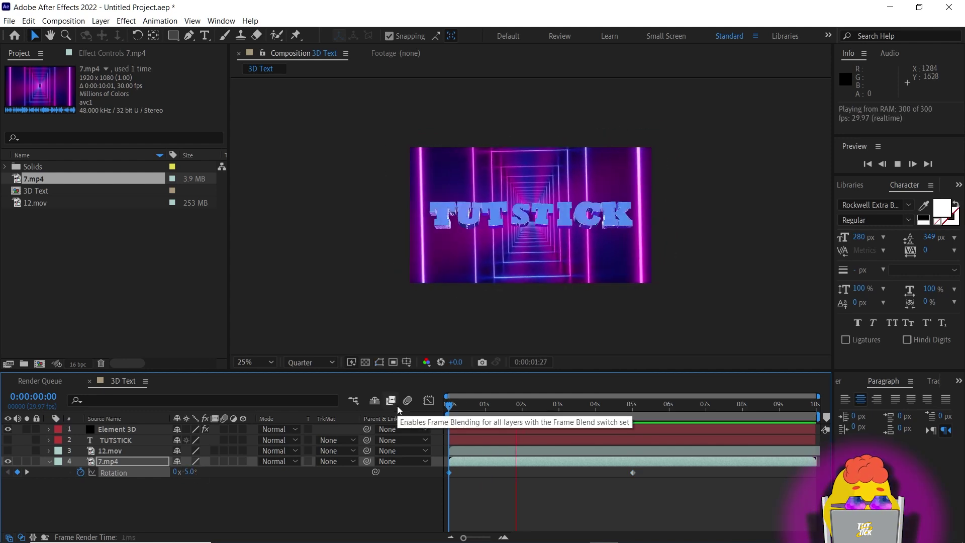
Apply Easy Ease to both rotation keyframes of the 7.mp4 layer and end the work area at 5 seconds.
key("space")
left_click_drag(643, 469, 438, 485)
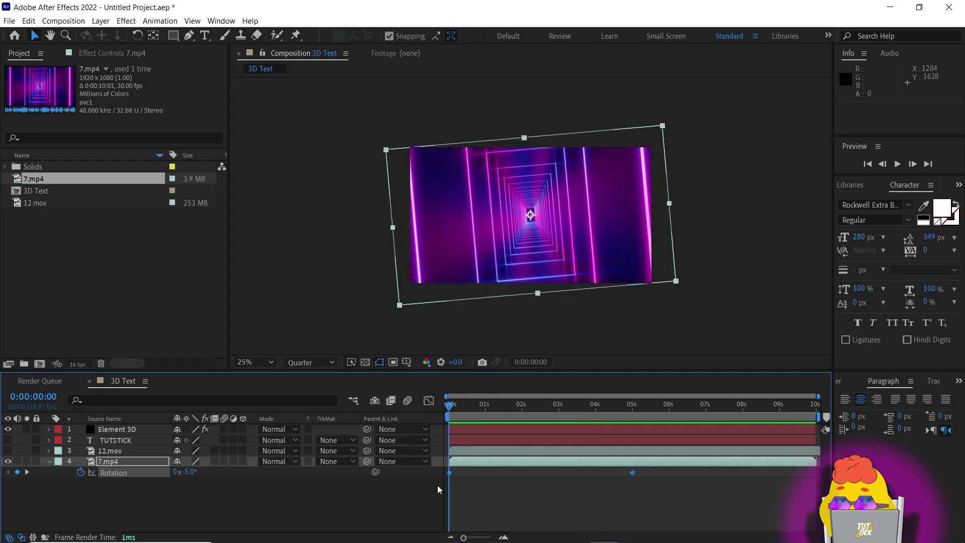
key("F9")
left_click_drag(819, 417, 634, 417)
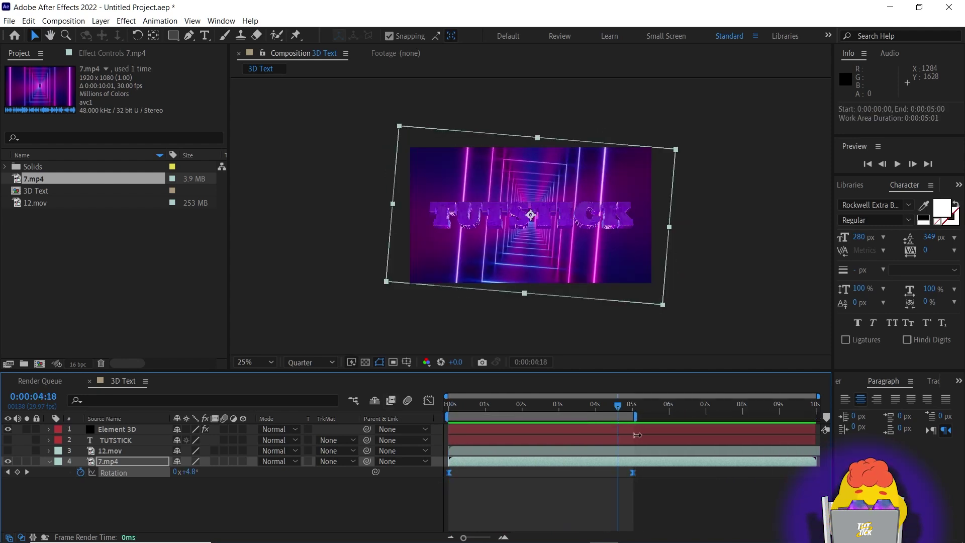
key("u")
left_click(155, 477)
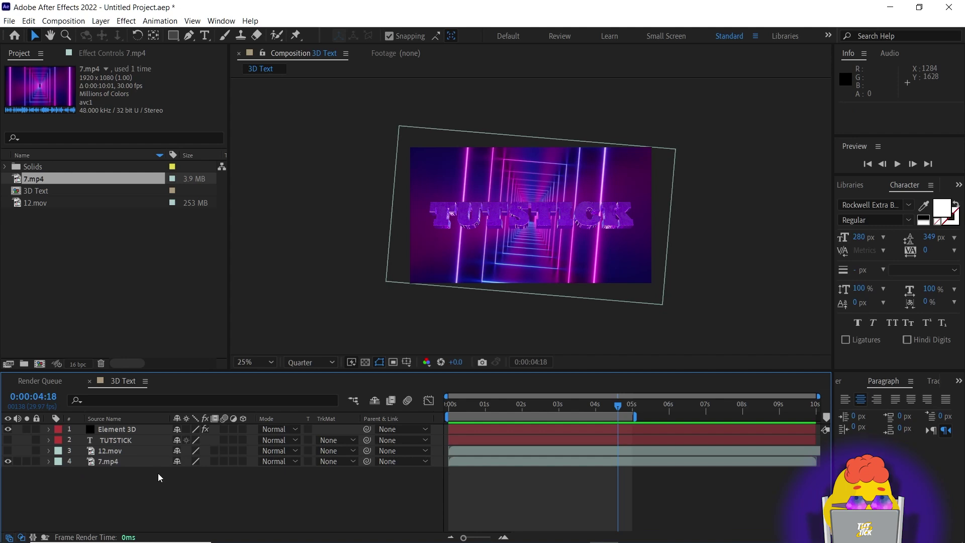
Enable Deform in the Particle Look settings of Group 1 in the Element 3D layer's Element effect.
left_click(137, 430)
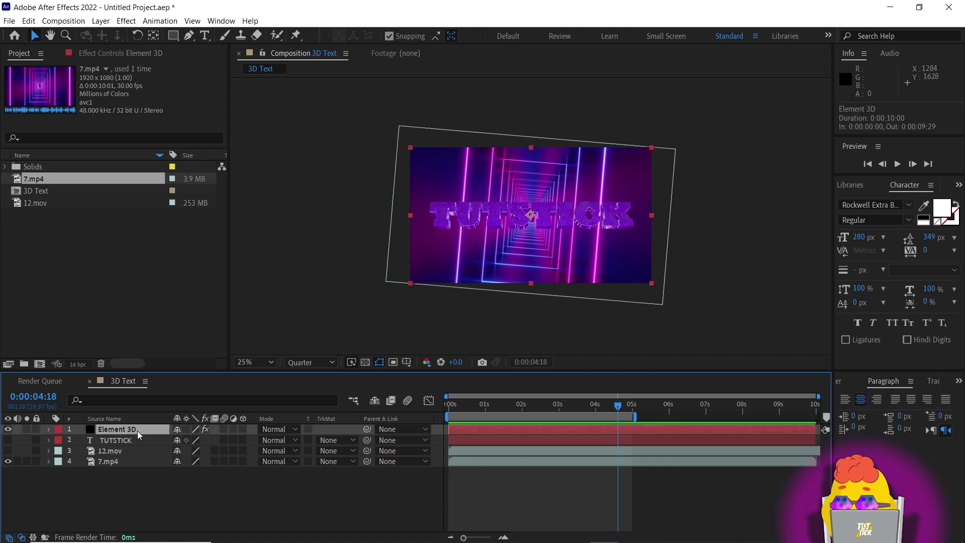
left_click(140, 53)
left_click(17, 120)
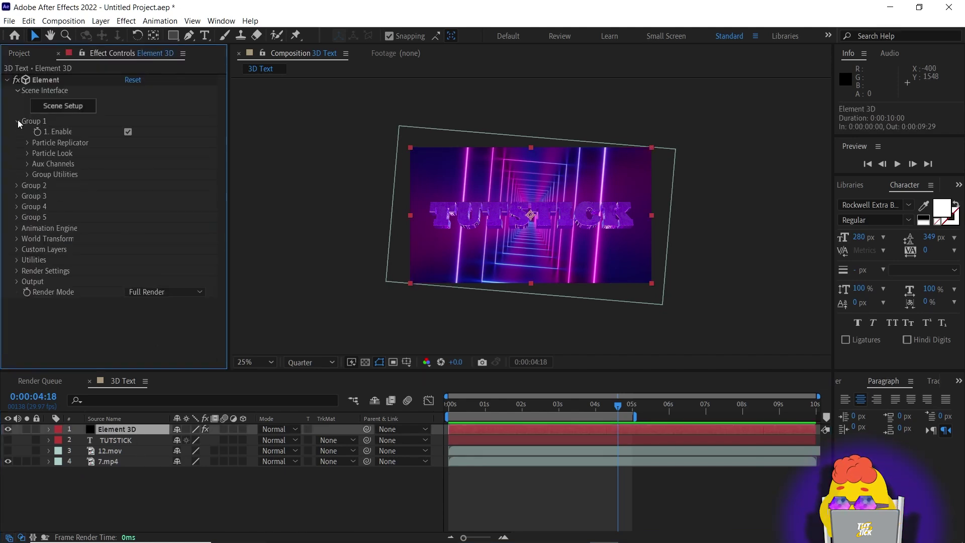
left_click(28, 153)
scroll(45, 215, "down", 1)
left_click(39, 213)
left_click(128, 225)
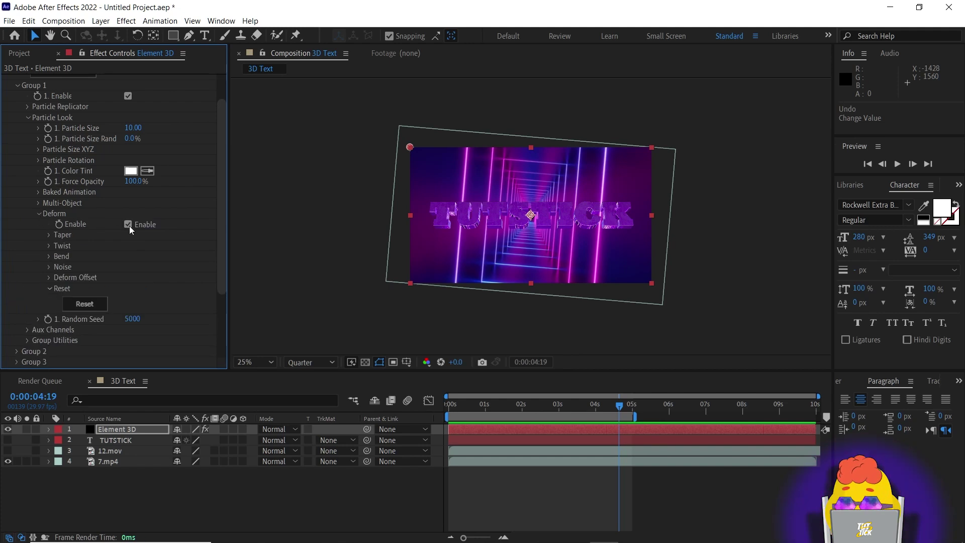
Adjust the Bend deformation of Group 1 with a value of 30.
left_click(49, 256)
left_click(128, 266)
left_click(144, 288)
type("30")
key("Return")
left_click(17, 121)
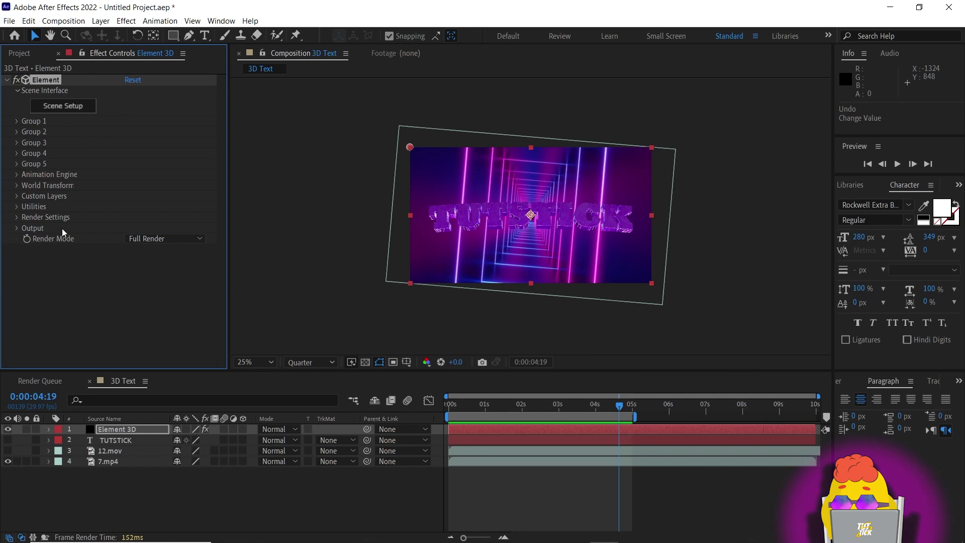
Enable Ambient Occlusion in the Element effect's render settings.
left_click(16, 217)
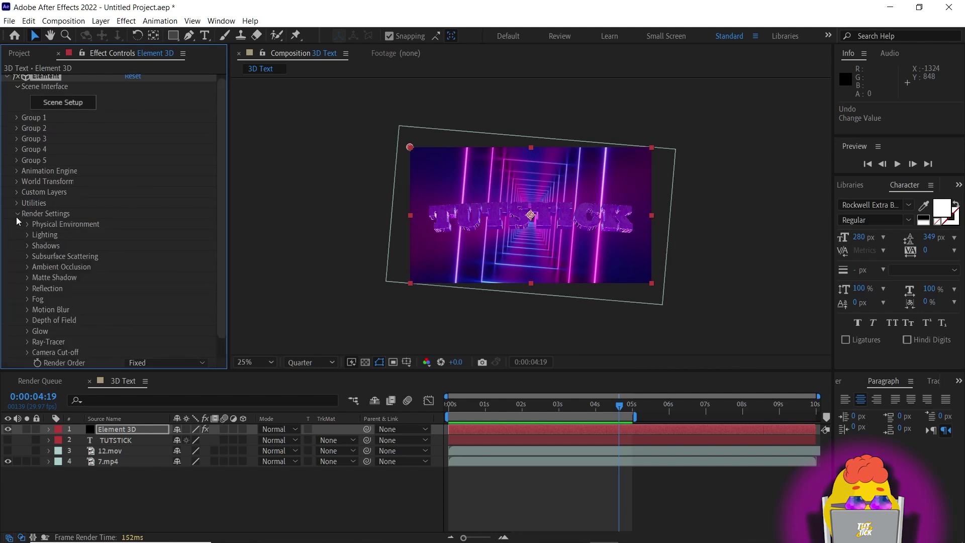
left_click(26, 266)
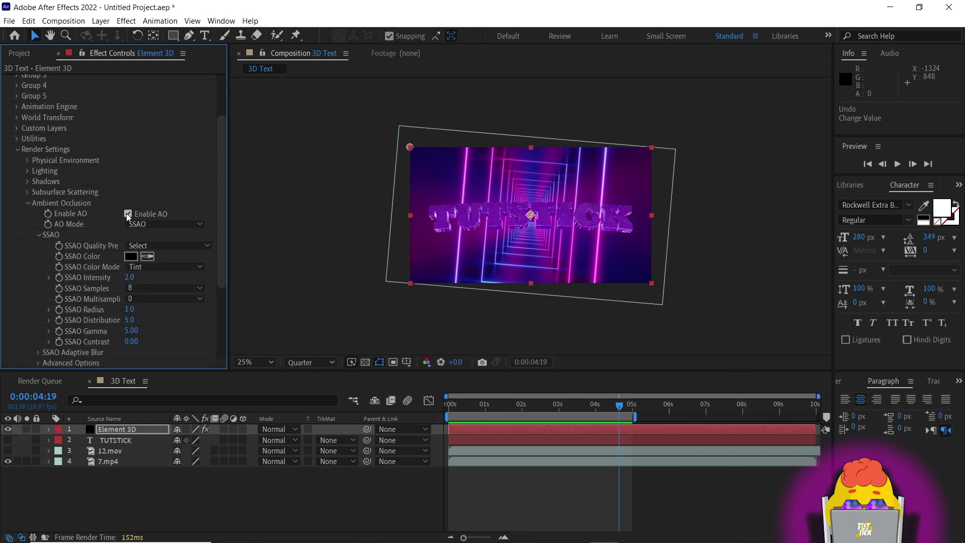
left_click(29, 203)
Choose a different lighting preset in the Element effect's render settings.
left_click(27, 213)
left_click(145, 218)
left_click(167, 328)
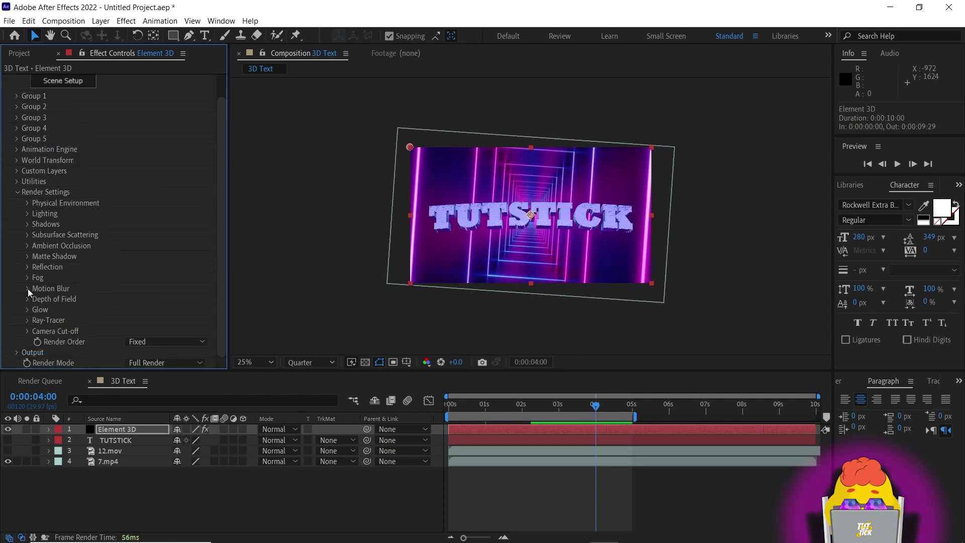
Turn Element's motion blur On with 40 samples and inspect the moving letters around 1 second.
left_click(28, 288)
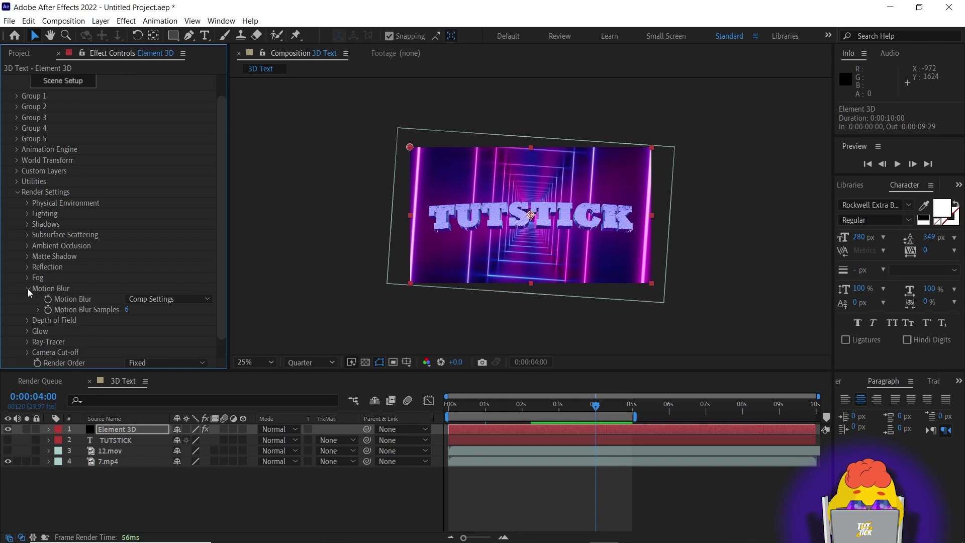
left_click(162, 302)
left_click(164, 321)
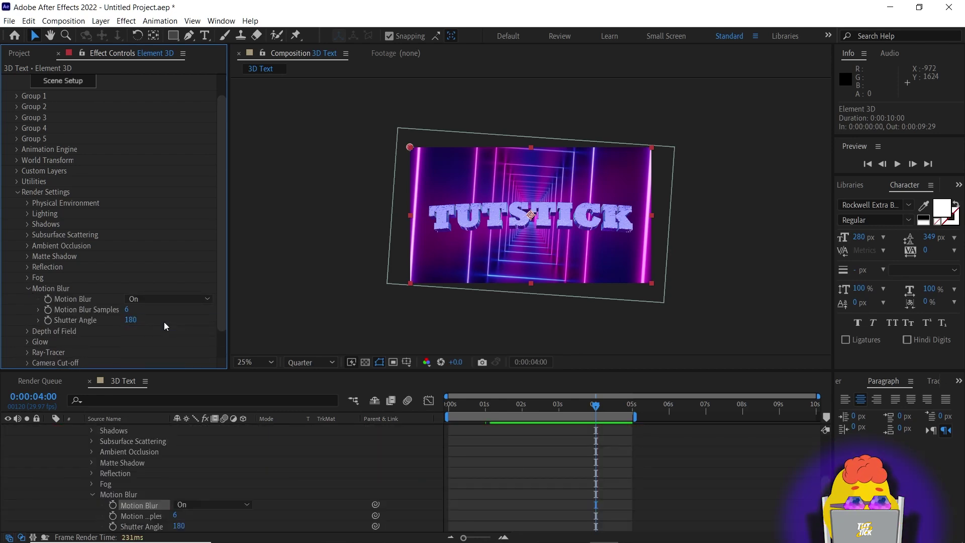
left_click(502, 405)
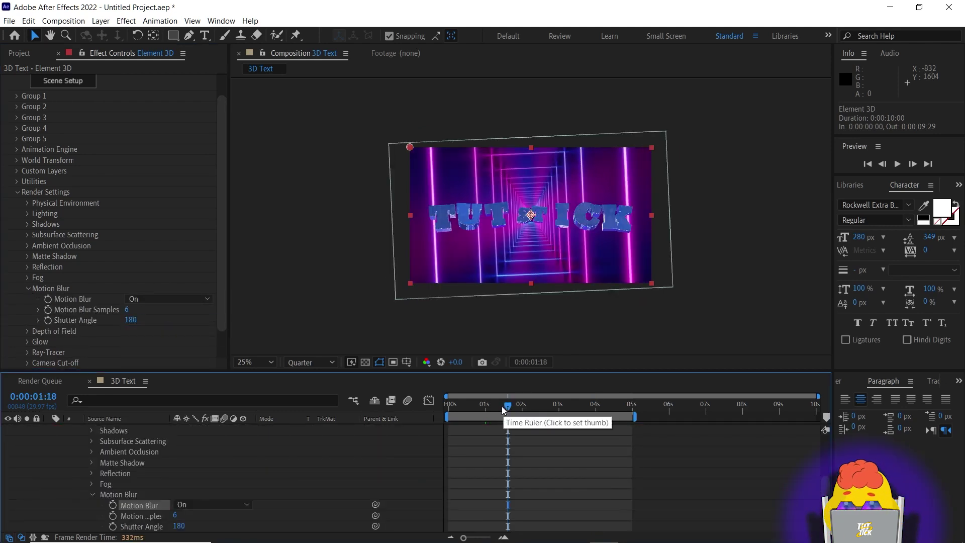
left_click(128, 310)
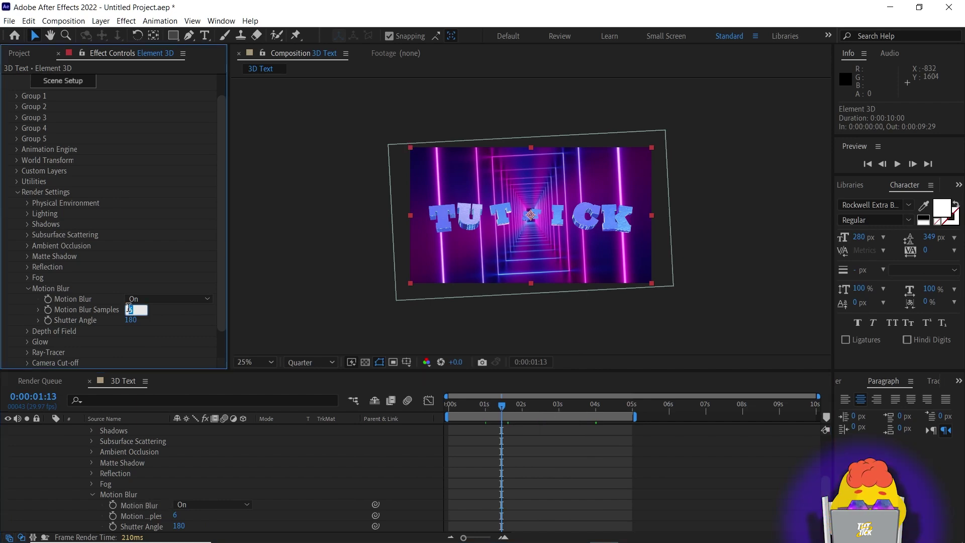
type("40")
key("Return")
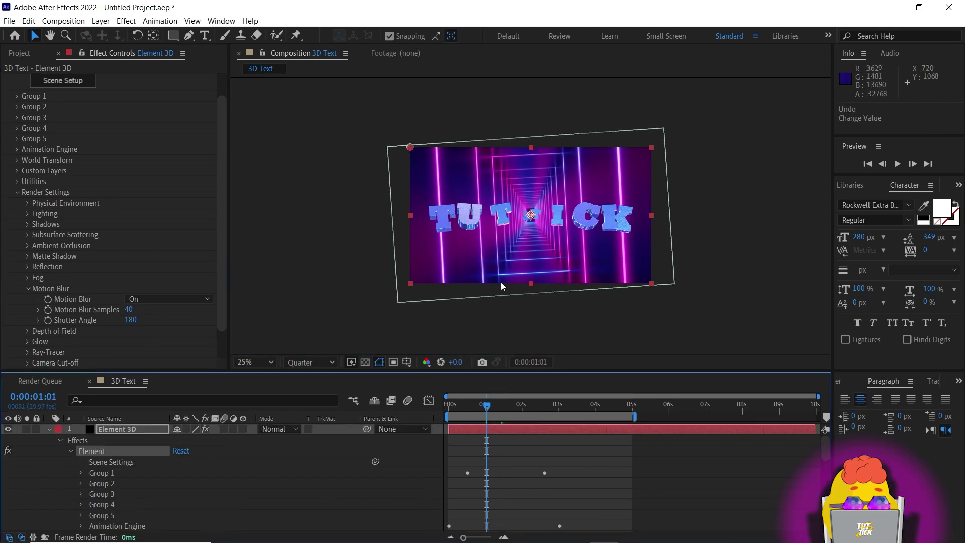
key("period")
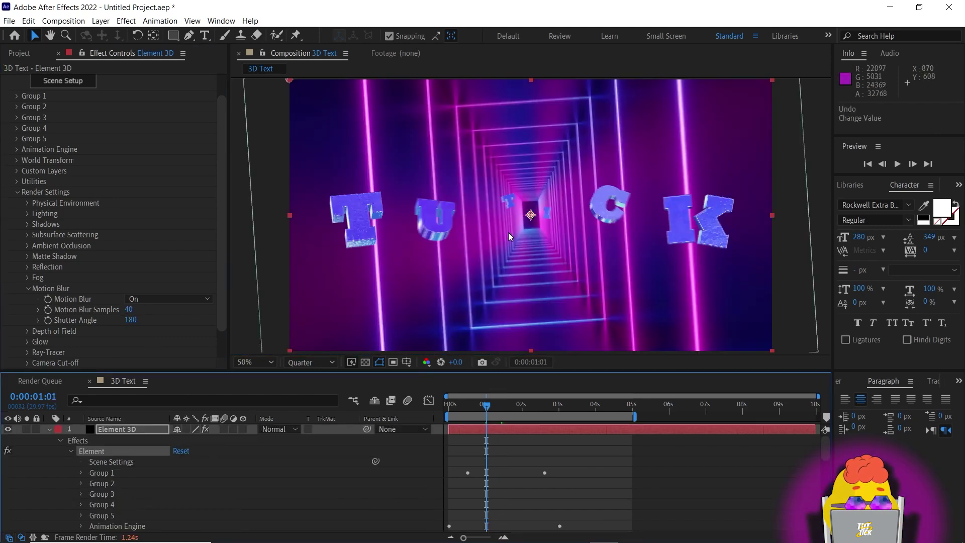
left_click(415, 234)
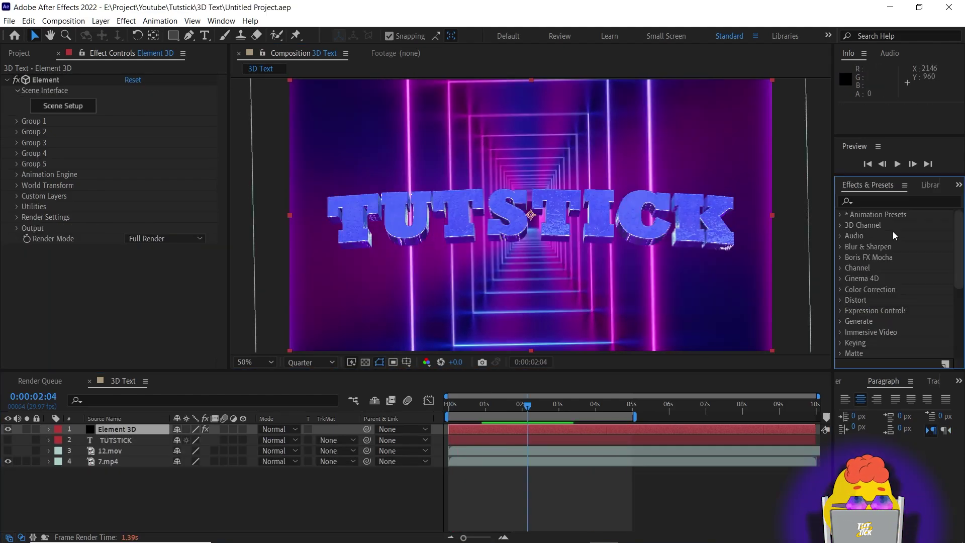
Find the Deep Glow effect and apply it to the Element 3D layer.
left_click(877, 199)
type("deep")
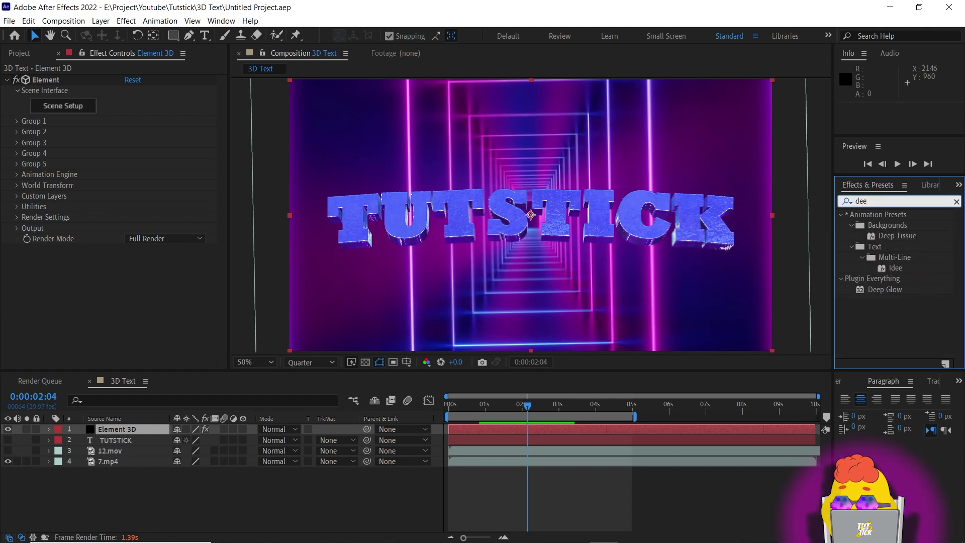
left_click_drag(891, 257, 151, 301)
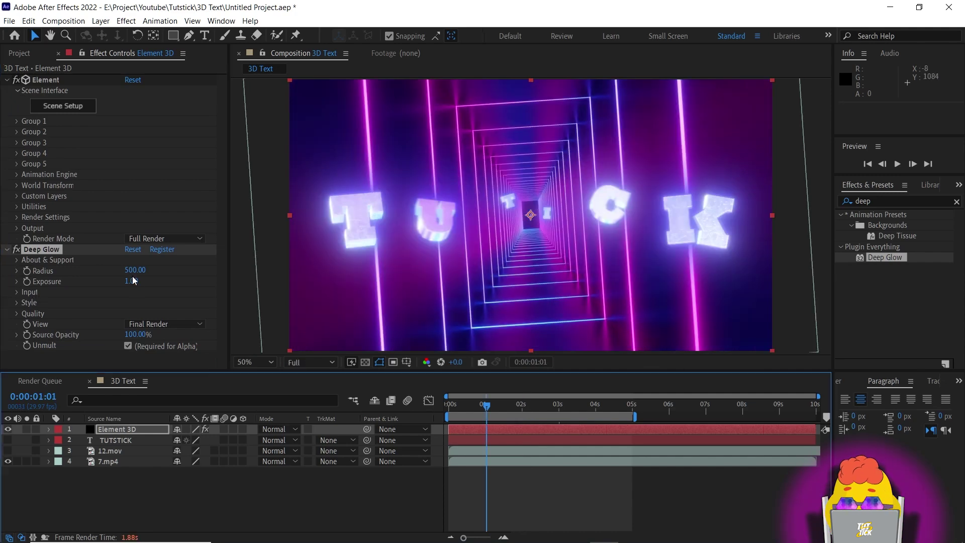
Set the Deep Glow radius to 200 and its exposure to 0.5.
left_click(135, 270)
type("400")
key("Tab")
type(".5")
key("Return")
left_click_drag(138, 271, 137, 276)
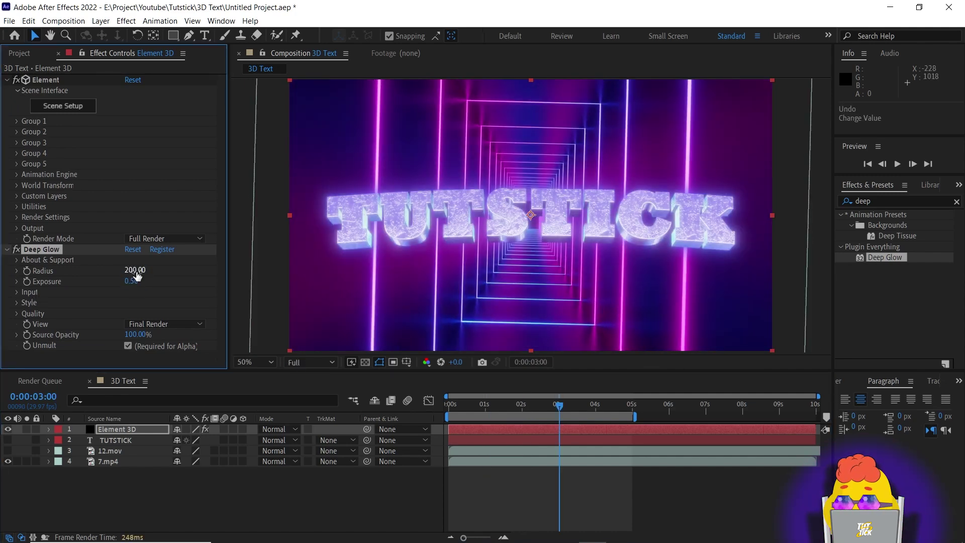
Compare the text with and without Deep Glow and preview the finished animation from the start.
left_click(16, 250)
left_click(16, 250)
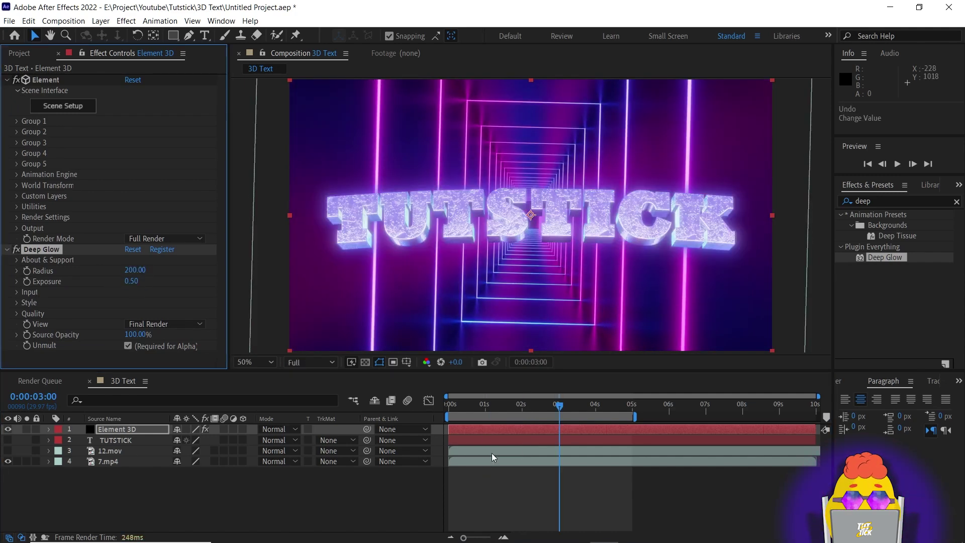
key("space")
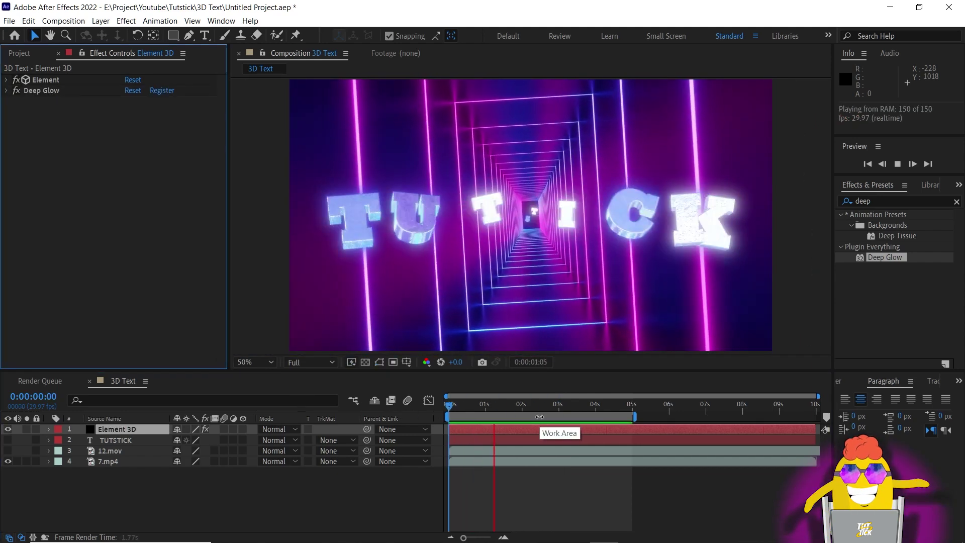